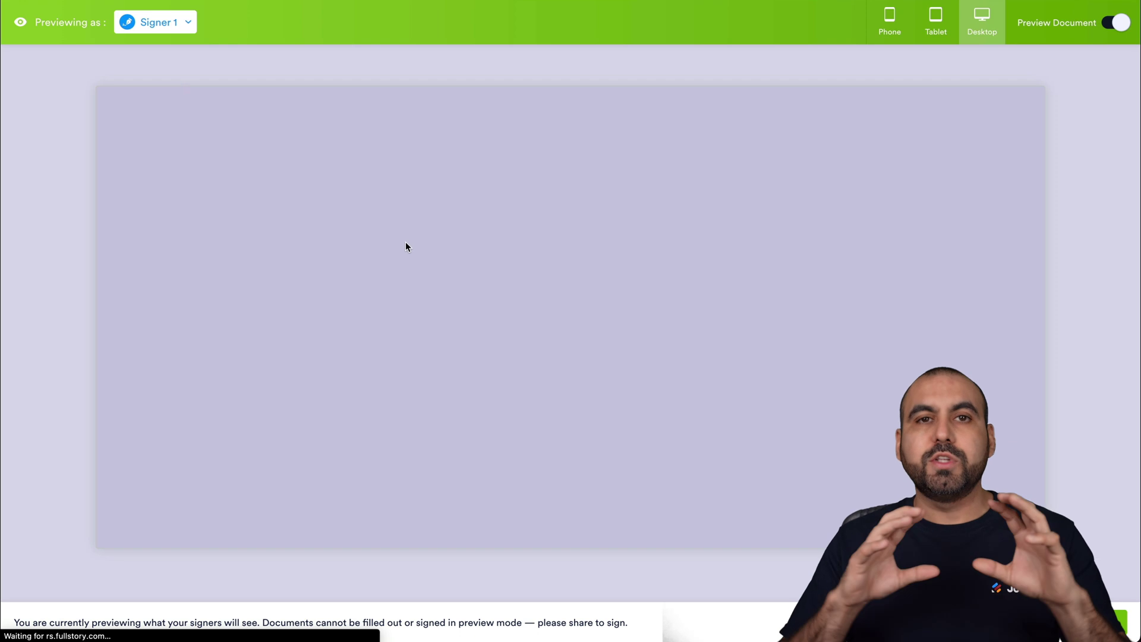
# Scroll through the agreement preview as the default signer.
pyautogui.scroll(-10, 615, 413)
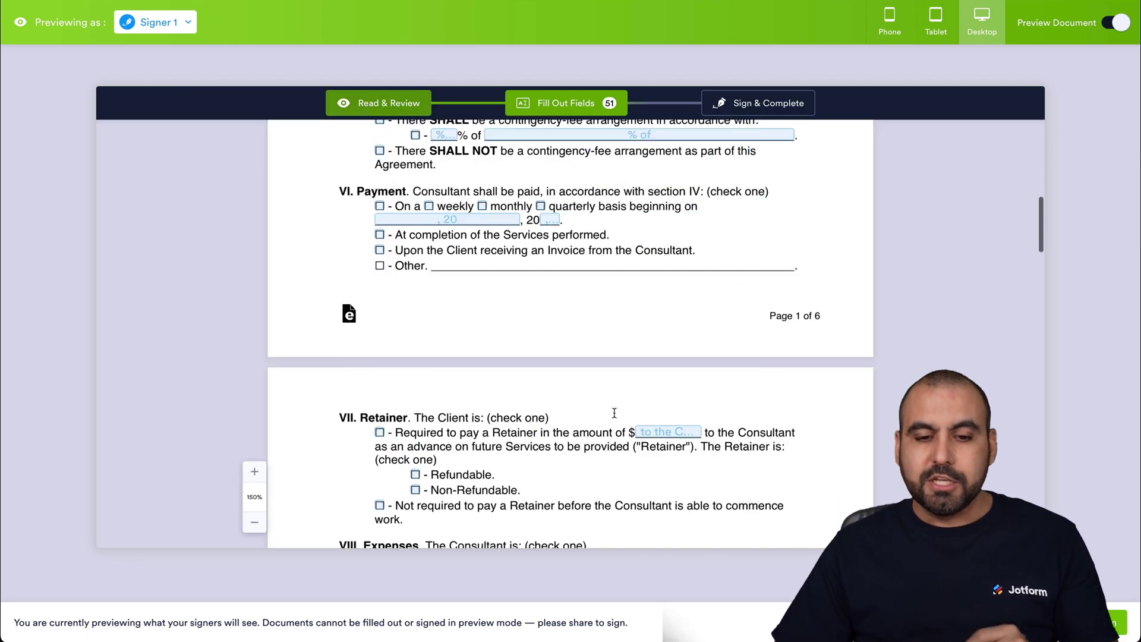
pyautogui.scroll(-15, 614, 413)
pyautogui.scroll(3, 497, 348)
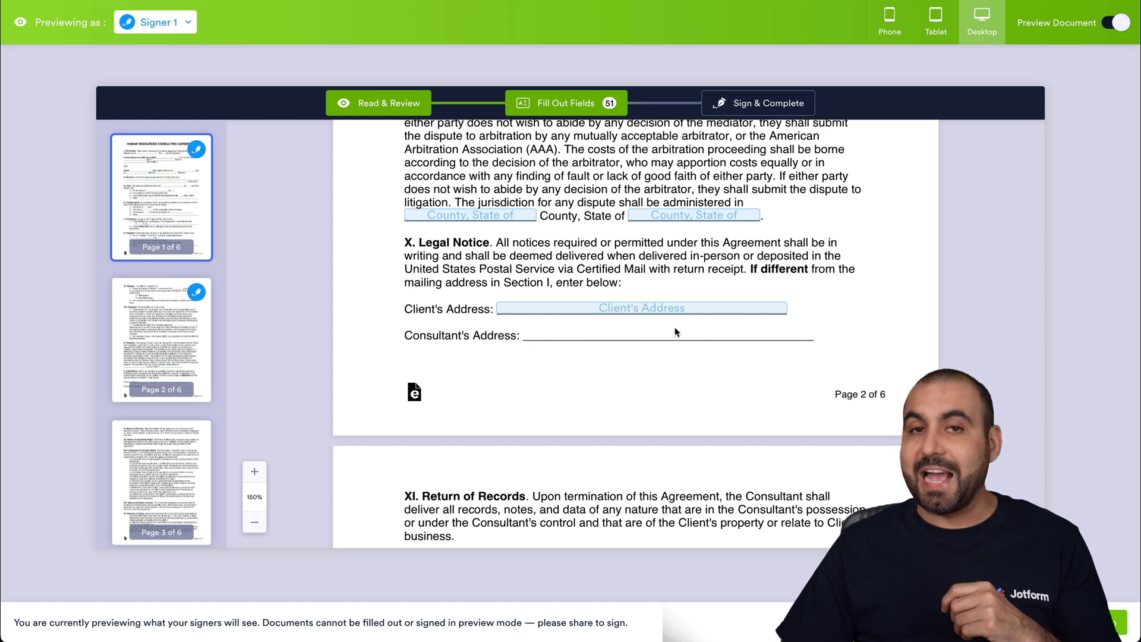
pyautogui.scroll(-20, 675, 420)
pyautogui.scroll(-10, 674, 420)
pyautogui.scroll(6, 674, 420)
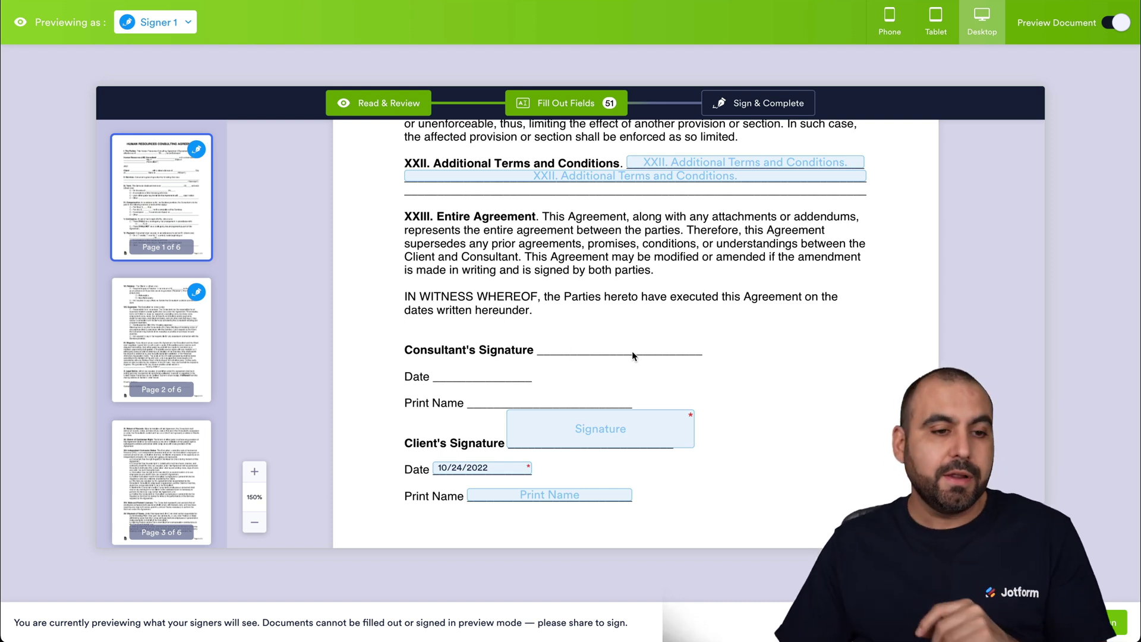
# Preview the agreement as the Me signer and scroll through its fields.
pyautogui.click(184, 22)
pyautogui.click(181, 108)
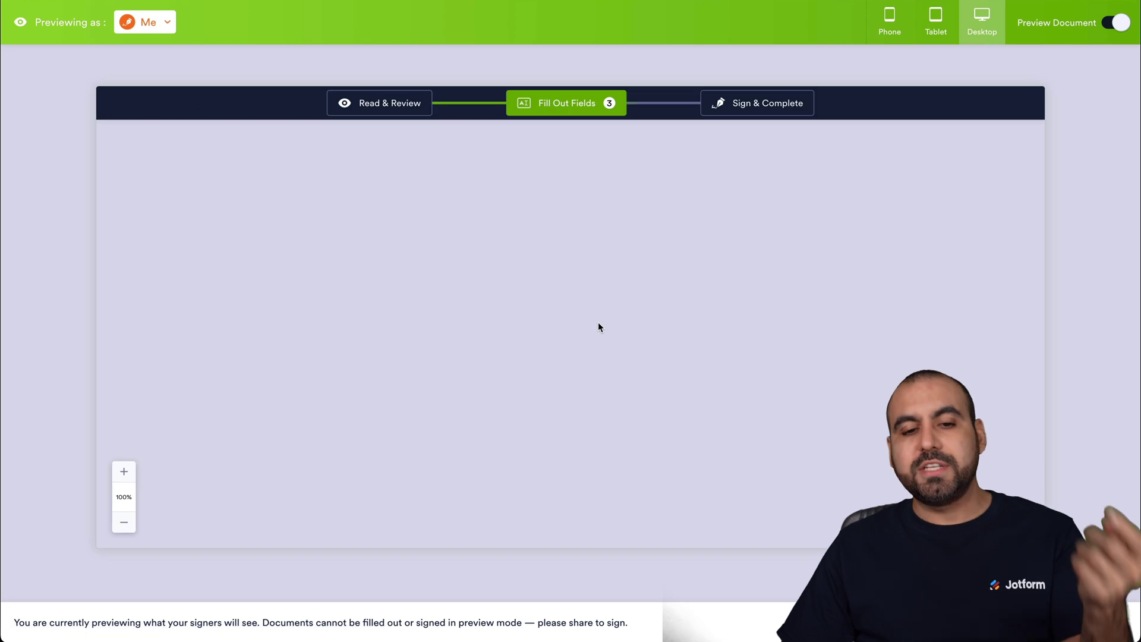
pyautogui.scroll(-15, 593, 369)
pyautogui.scroll(5, 594, 368)
pyautogui.scroll(-20, 615, 449)
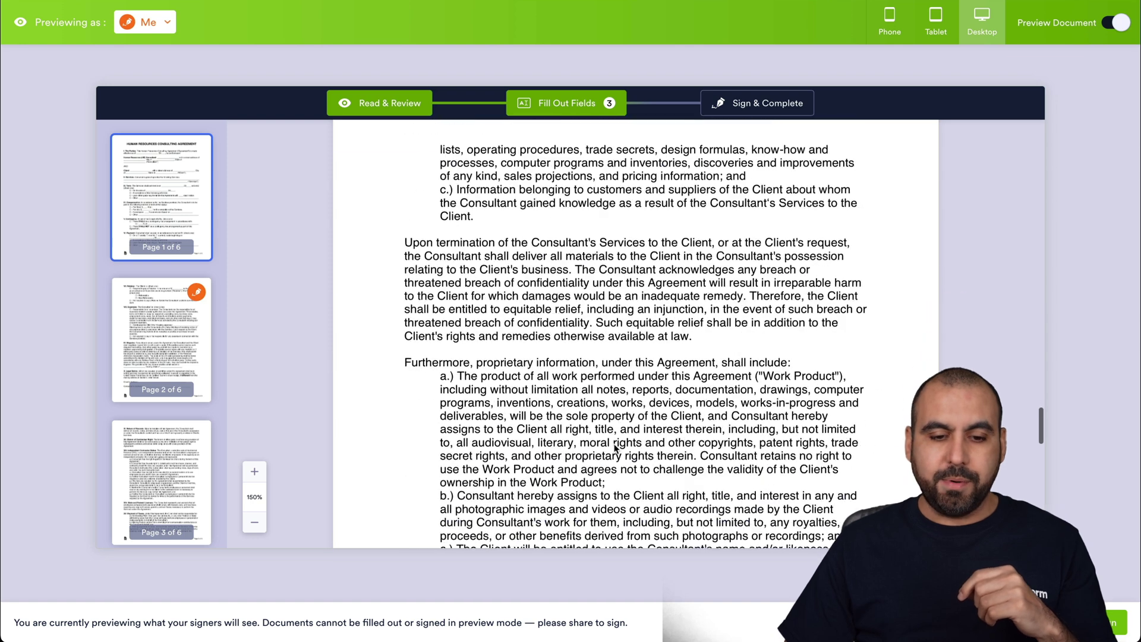
pyautogui.scroll(-3, 614, 449)
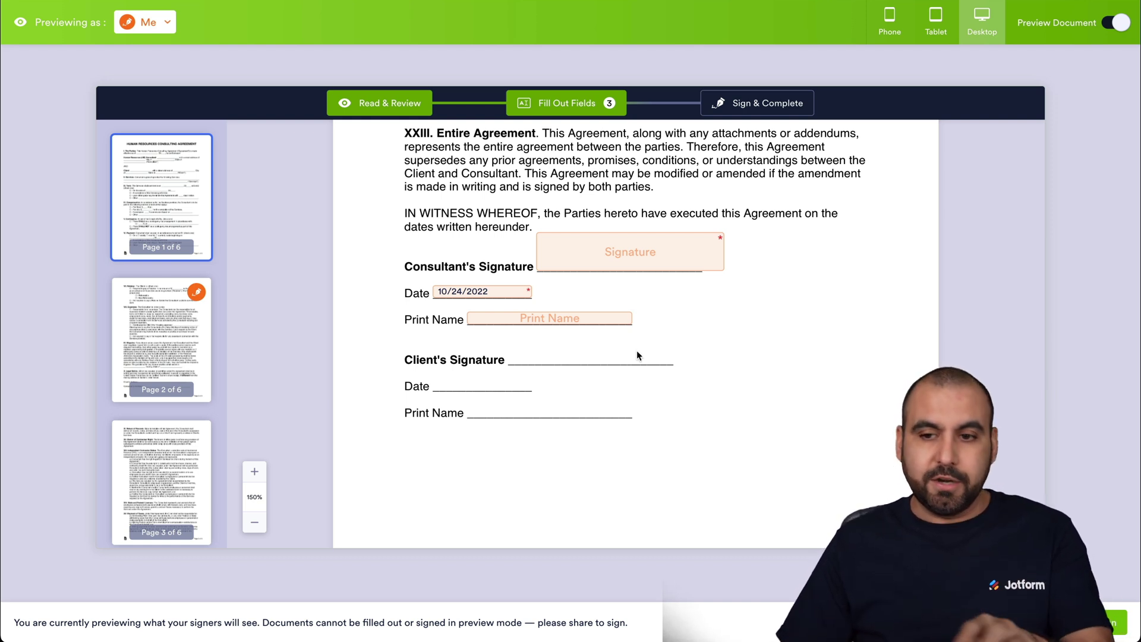
# Check the agreement in Phone and Tablet views, then turn Preview Document off.
pyautogui.click(901, 22)
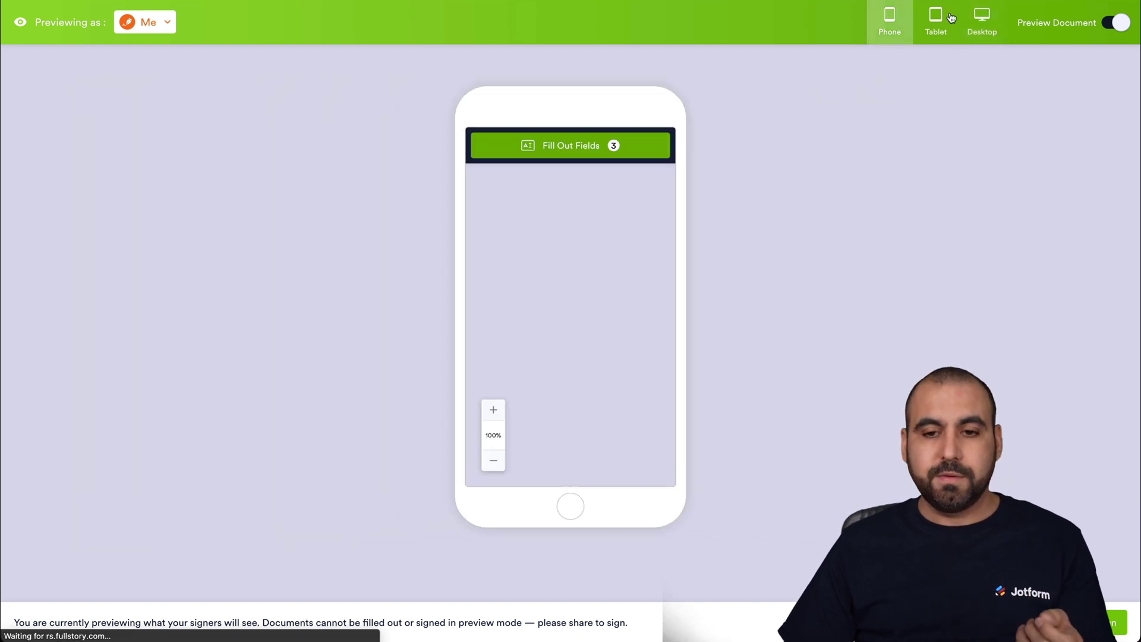
pyautogui.scroll(-5, 600, 376)
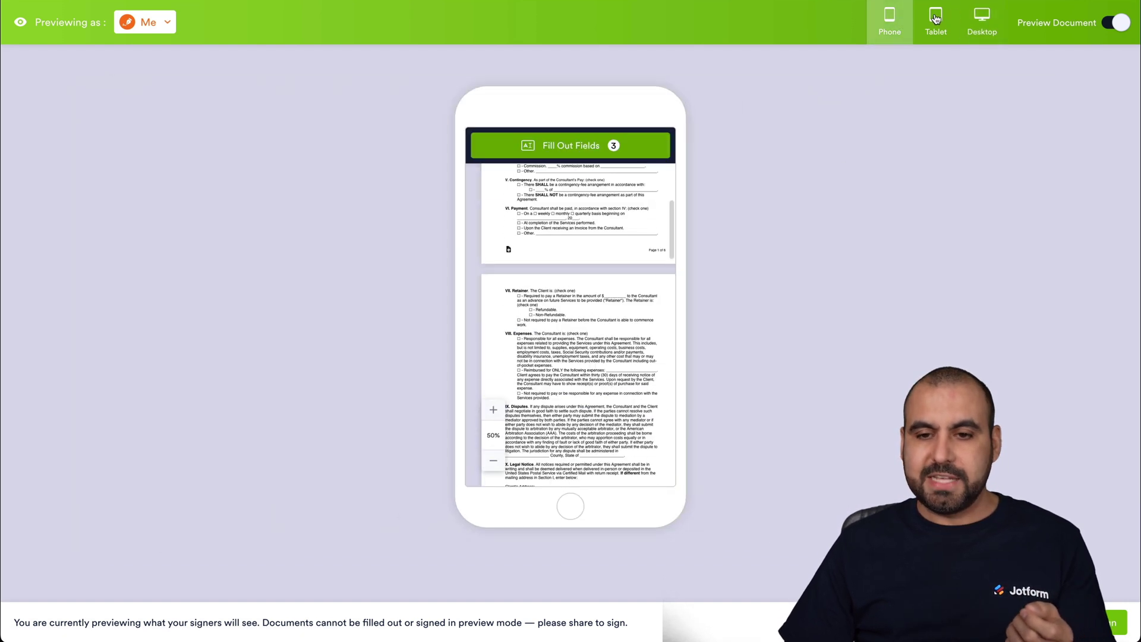
pyautogui.click(936, 20)
pyautogui.scroll(-10, 580, 414)
pyautogui.click(1118, 21)
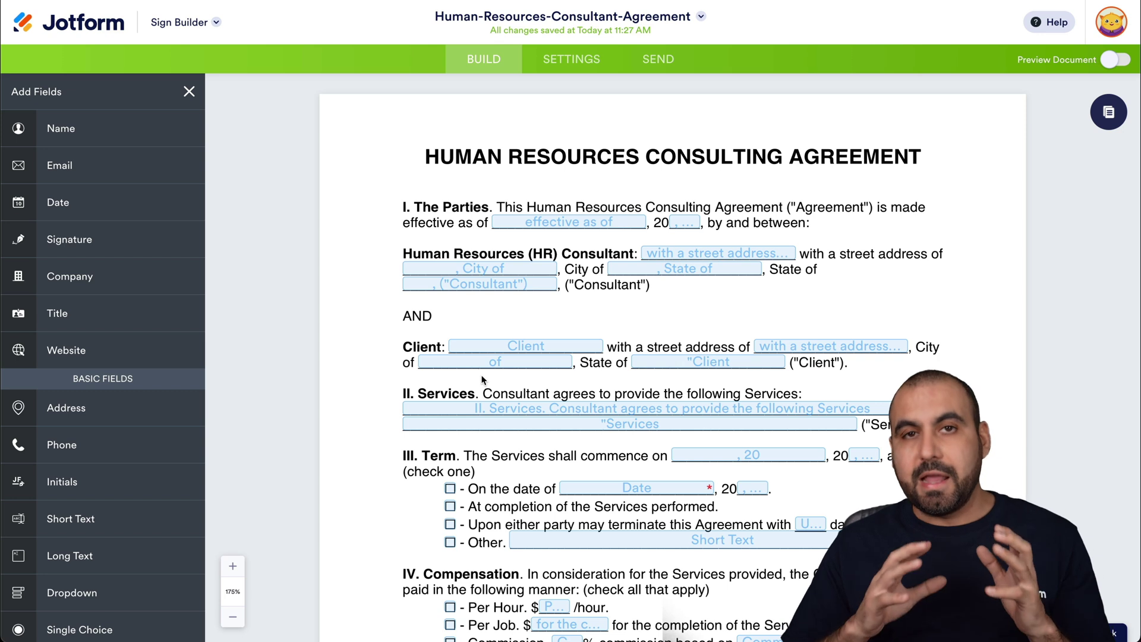
# Check the document title in General Settings, leaving it unchanged.
pyautogui.click(562, 68)
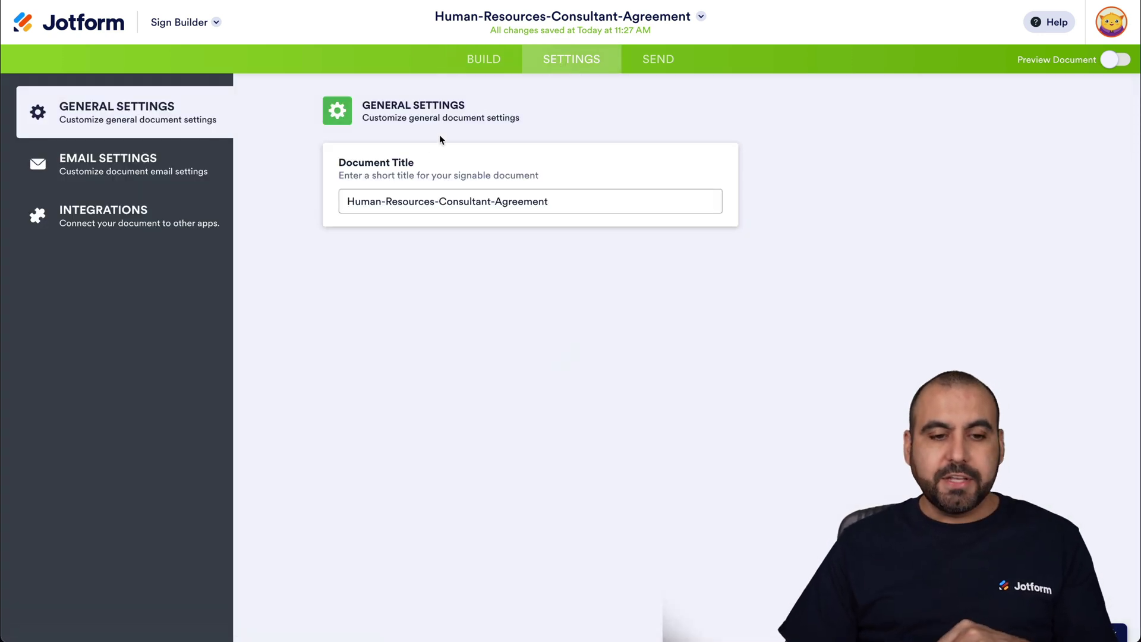
pyautogui.moveTo(348, 204); pyautogui.dragTo(565, 204)
pyautogui.click(569, 207)
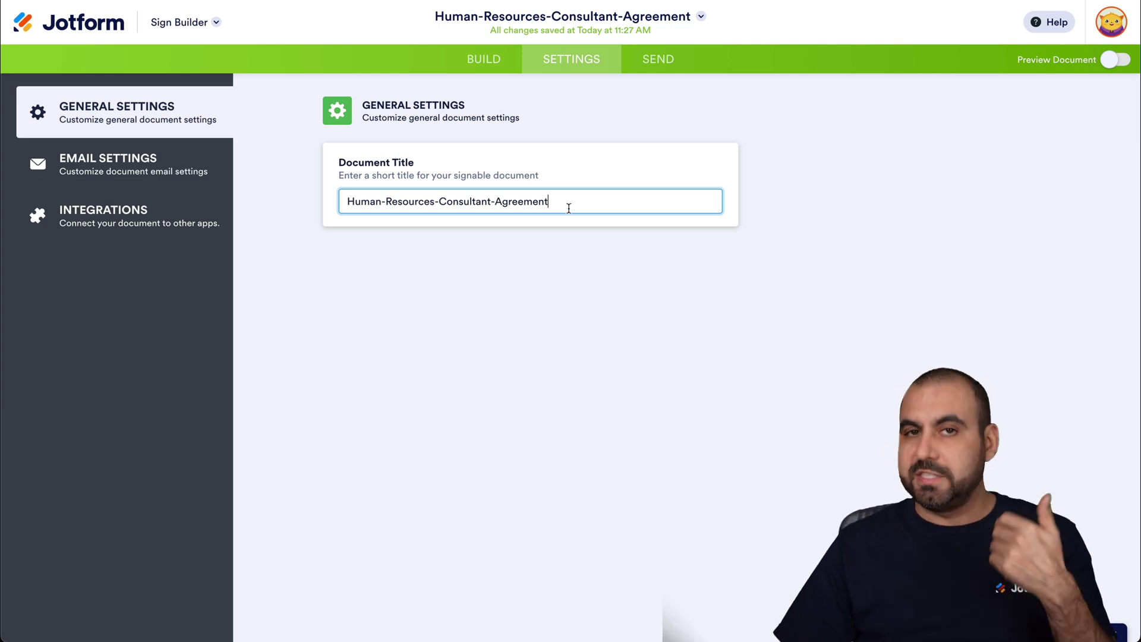
# Review the signer e-mail subject and message in Email Settings, then view Integrations.
pyautogui.click(121, 166)
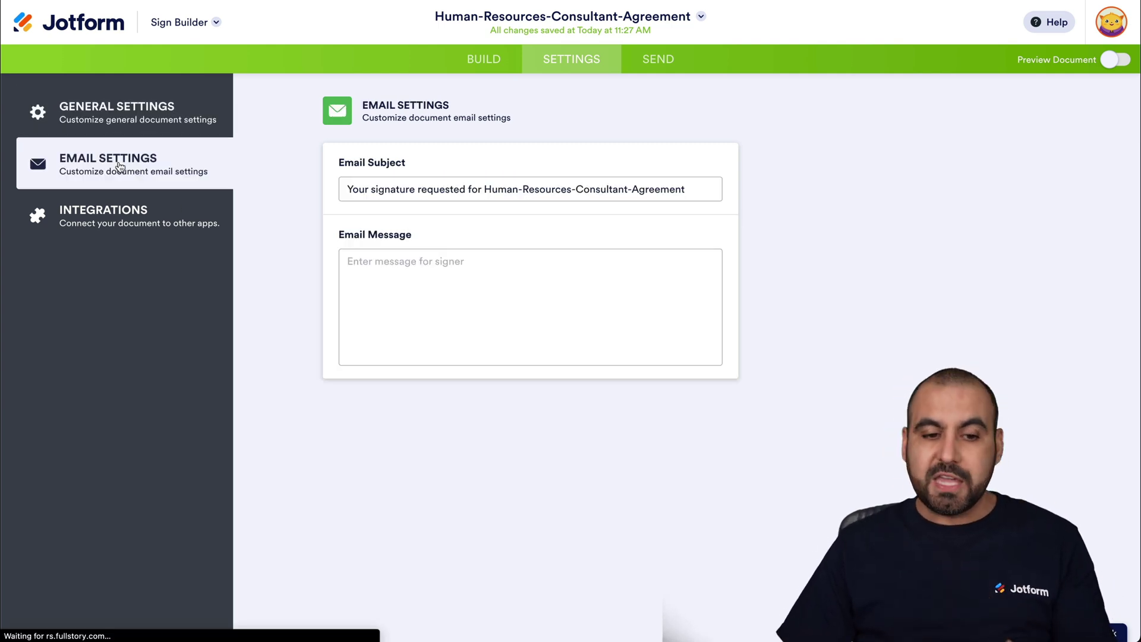
pyautogui.moveTo(357, 189); pyautogui.dragTo(693, 189)
pyautogui.click(693, 189)
pyautogui.click(560, 273)
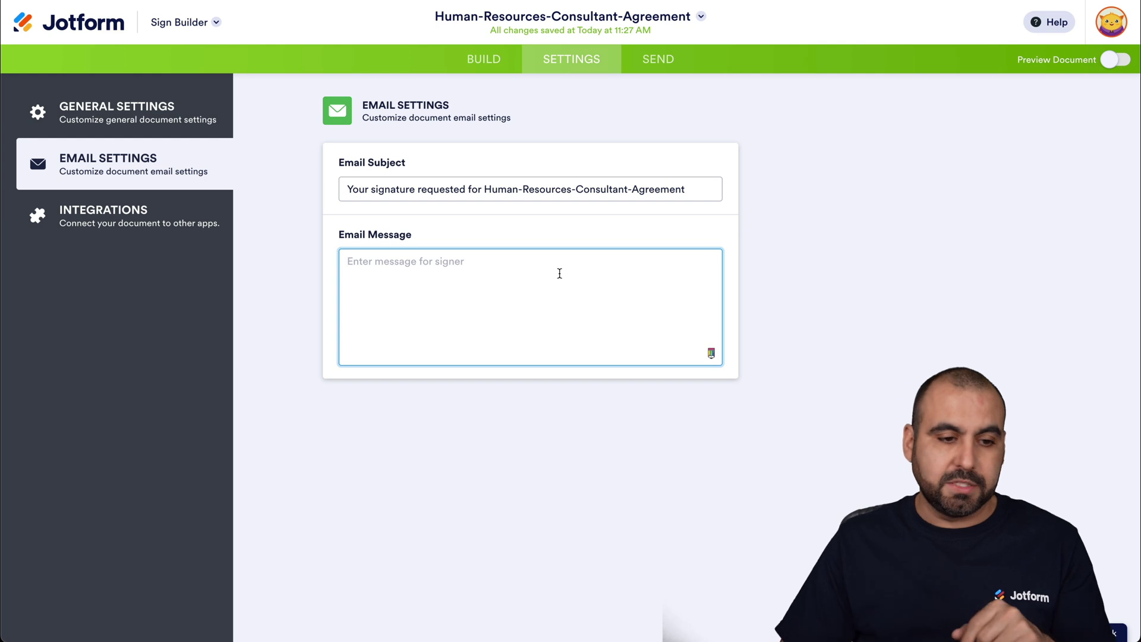
pyautogui.click(183, 213)
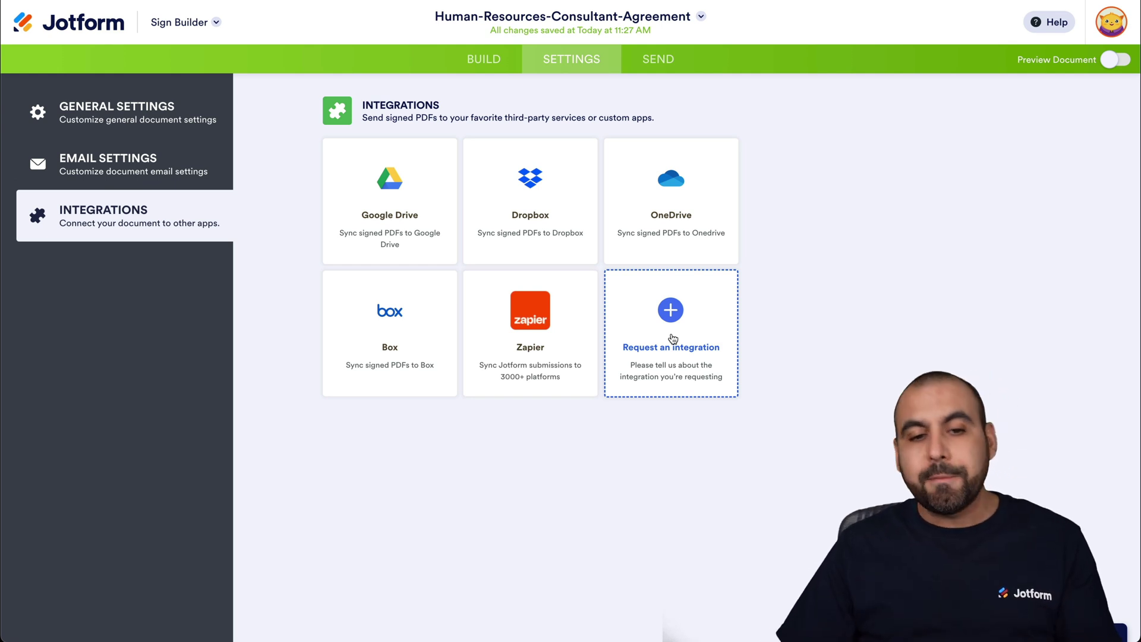
# On the Send tab, enter the first signer's full name and e-mail address.
pyautogui.click(670, 71)
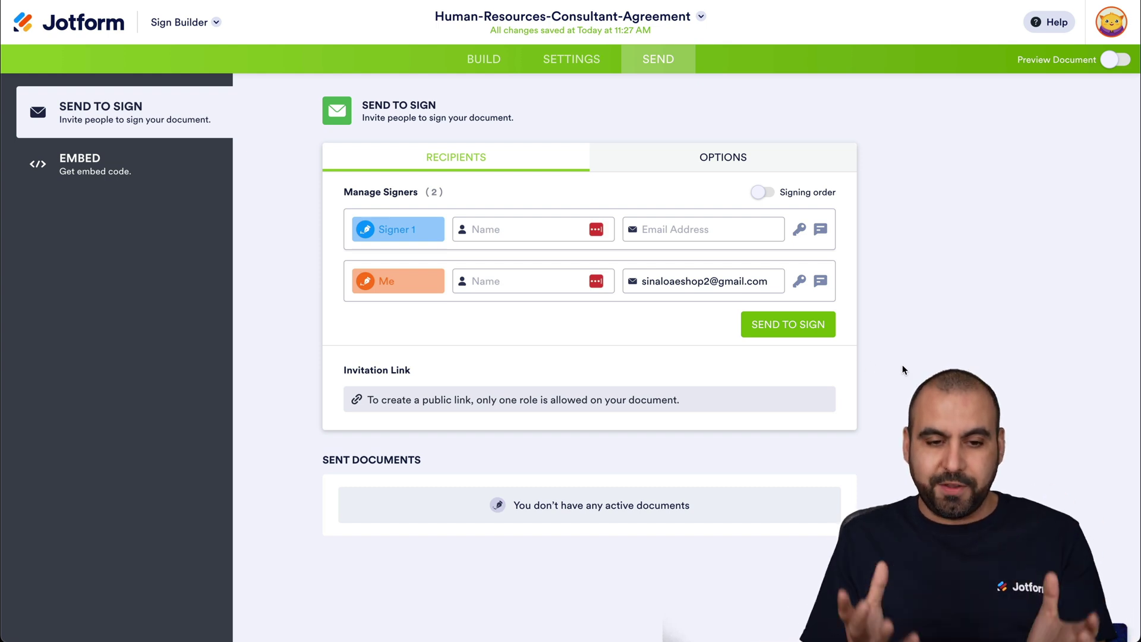
pyautogui.click(469, 235)
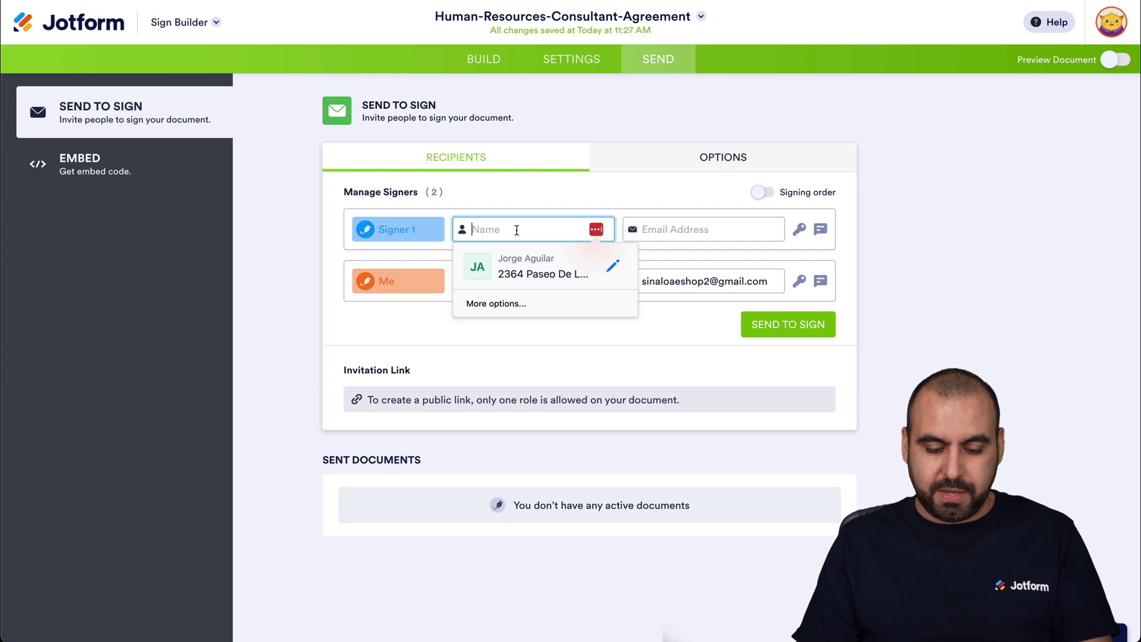
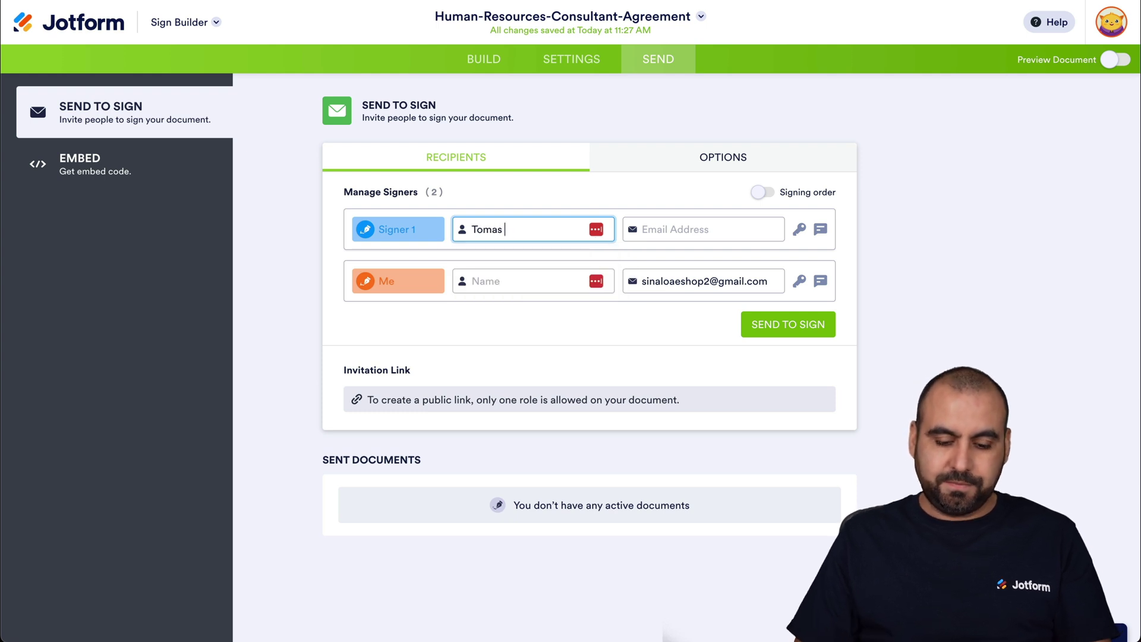
pyautogui.click(717, 229)
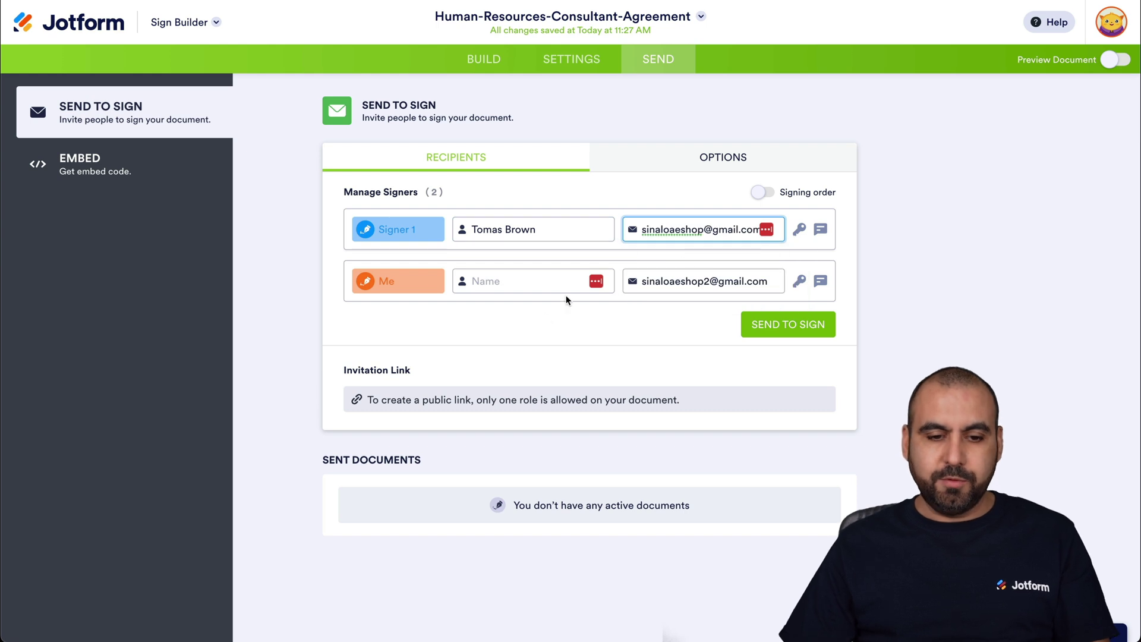
# Enter the second signer's name, turn on Signing order, and drag Signer 1 first.
pyautogui.click(496, 280)
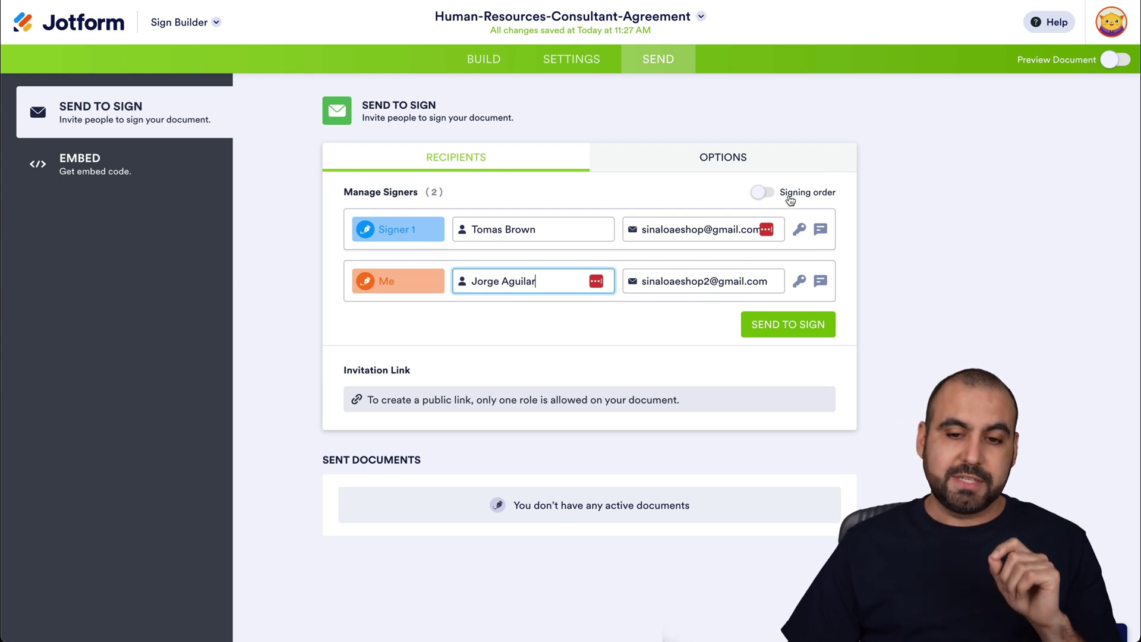
pyautogui.click(769, 196)
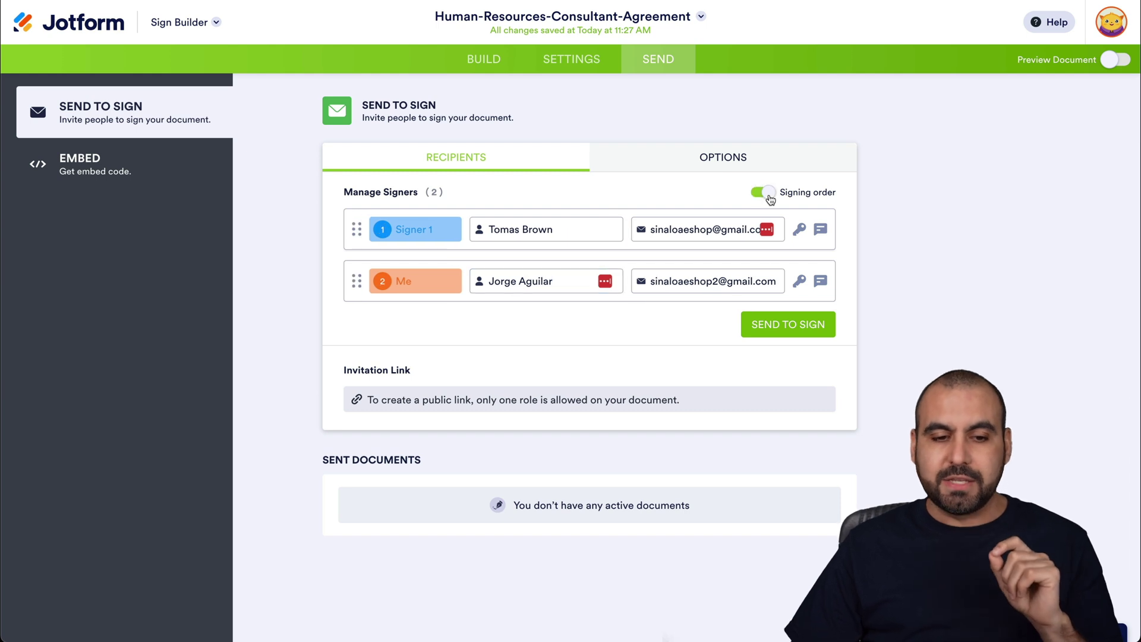
pyautogui.moveTo(357, 277)
pyautogui.mouseDown()
pyautogui.moveTo(357, 226)
pyautogui.moveTo(358, 297)
pyautogui.mouseUp()
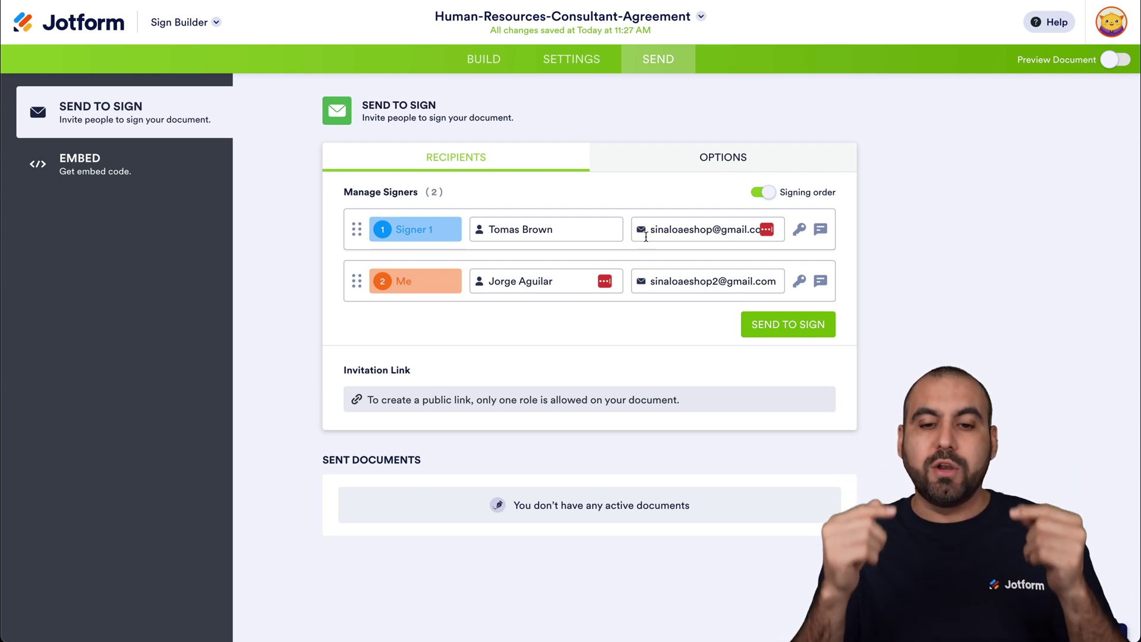
pyautogui.click(800, 230)
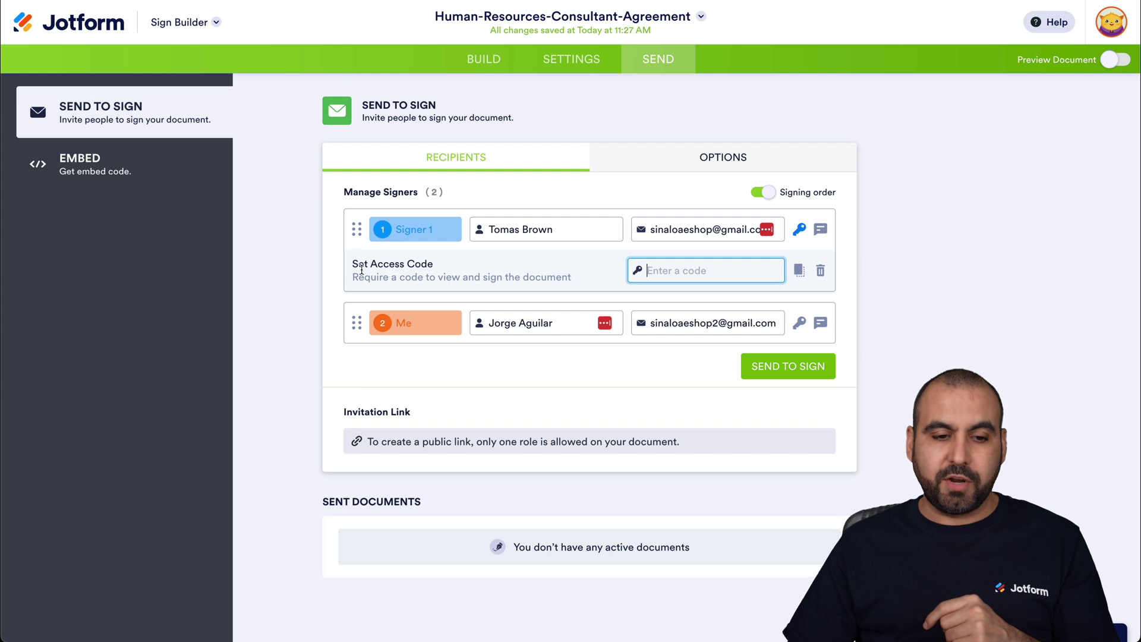
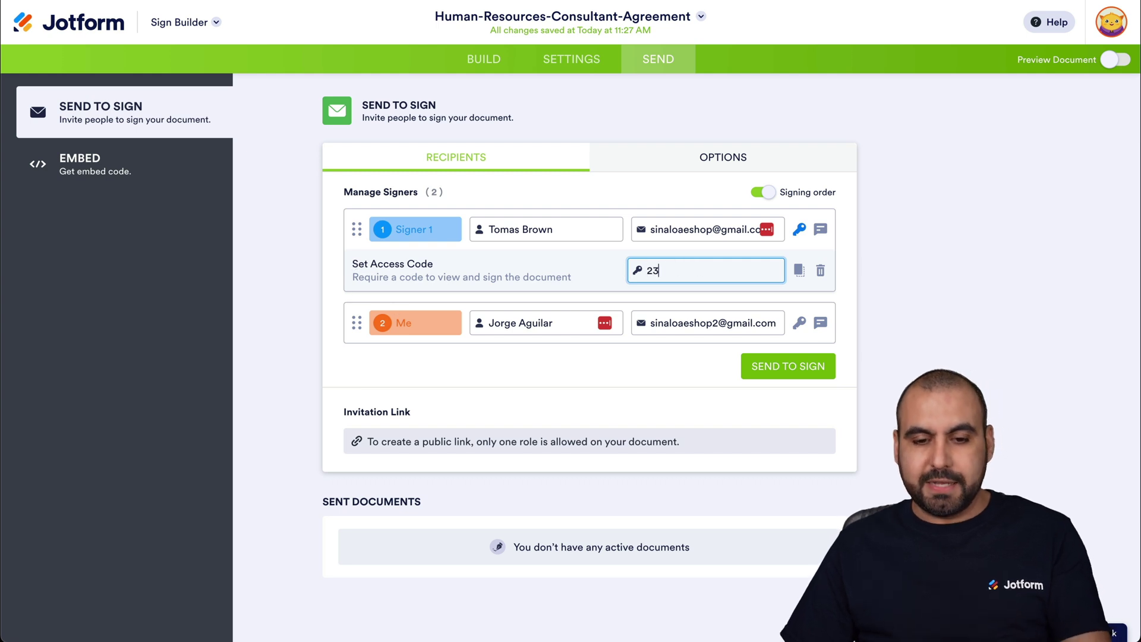
pyautogui.click(820, 270)
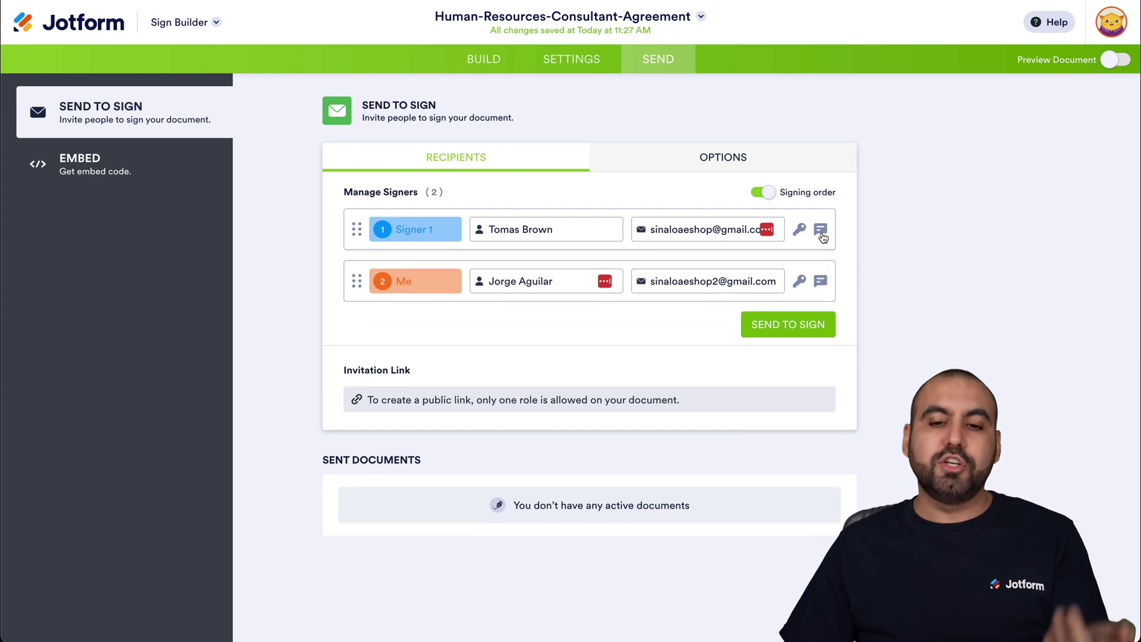
pyautogui.click(821, 231)
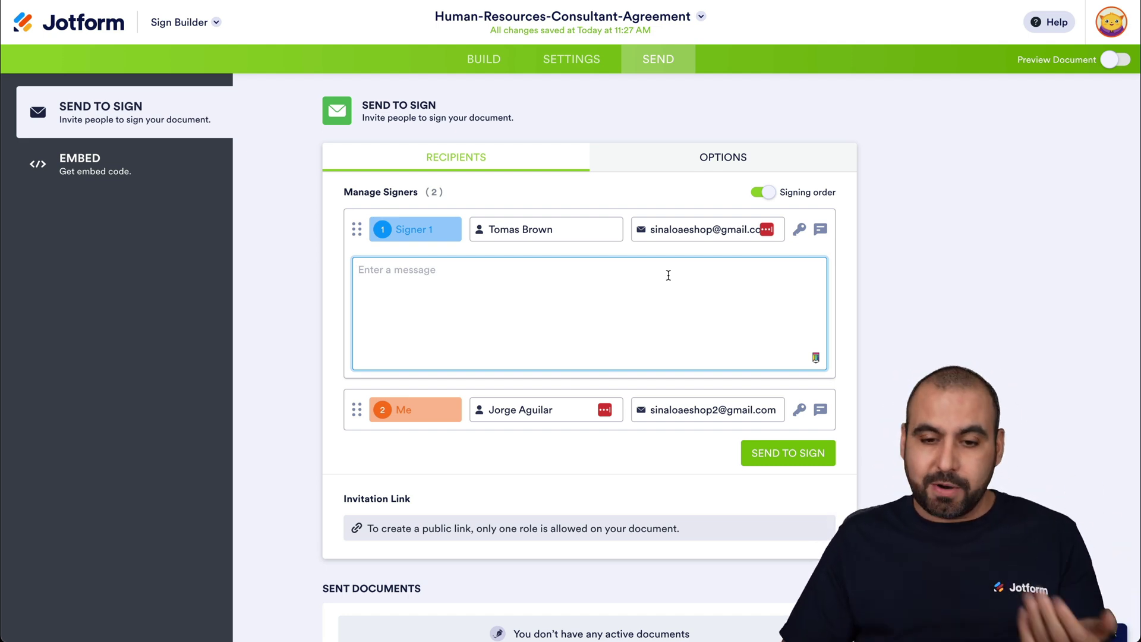
pyautogui.click(822, 230)
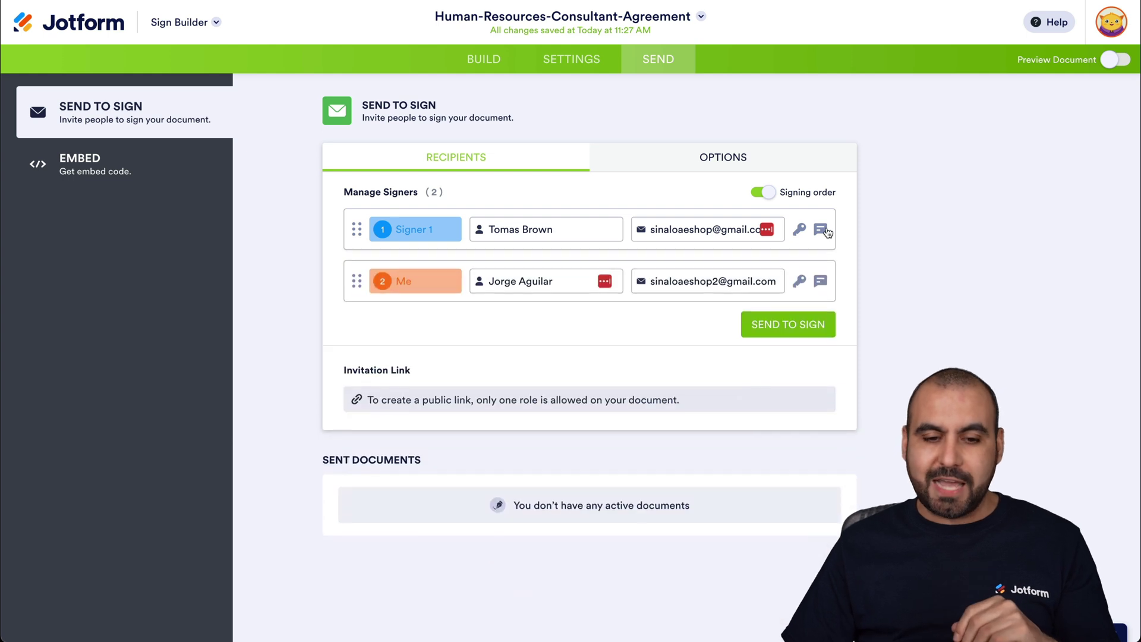
# Toggle the Me signer's access code setting off again and show the sending options.
pyautogui.click(801, 282)
pyautogui.click(802, 283)
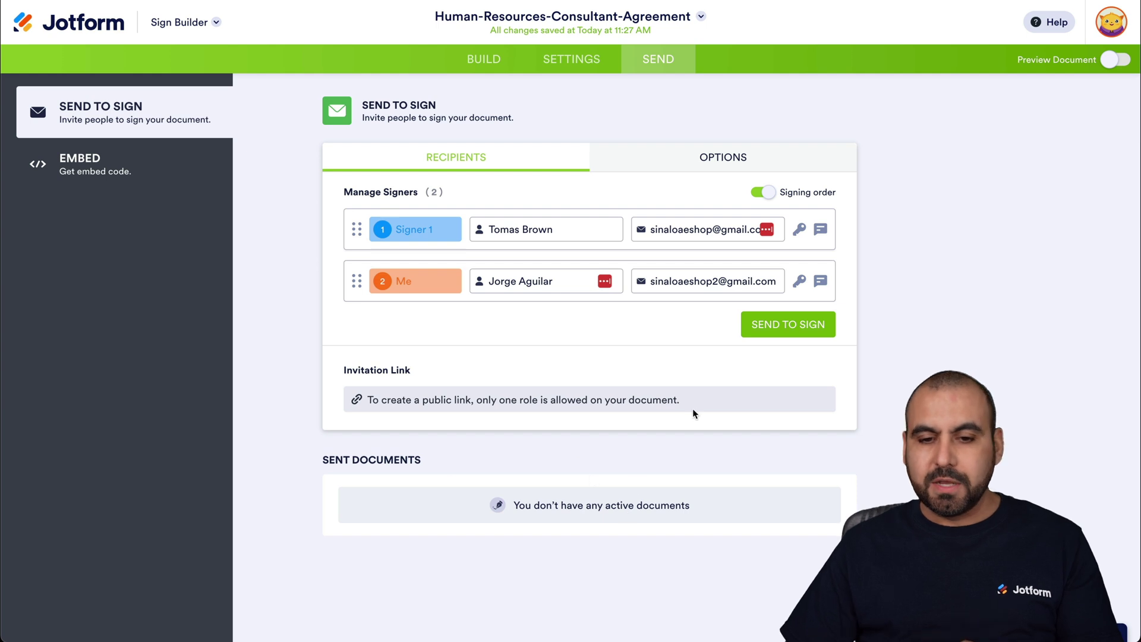
pyautogui.click(757, 160)
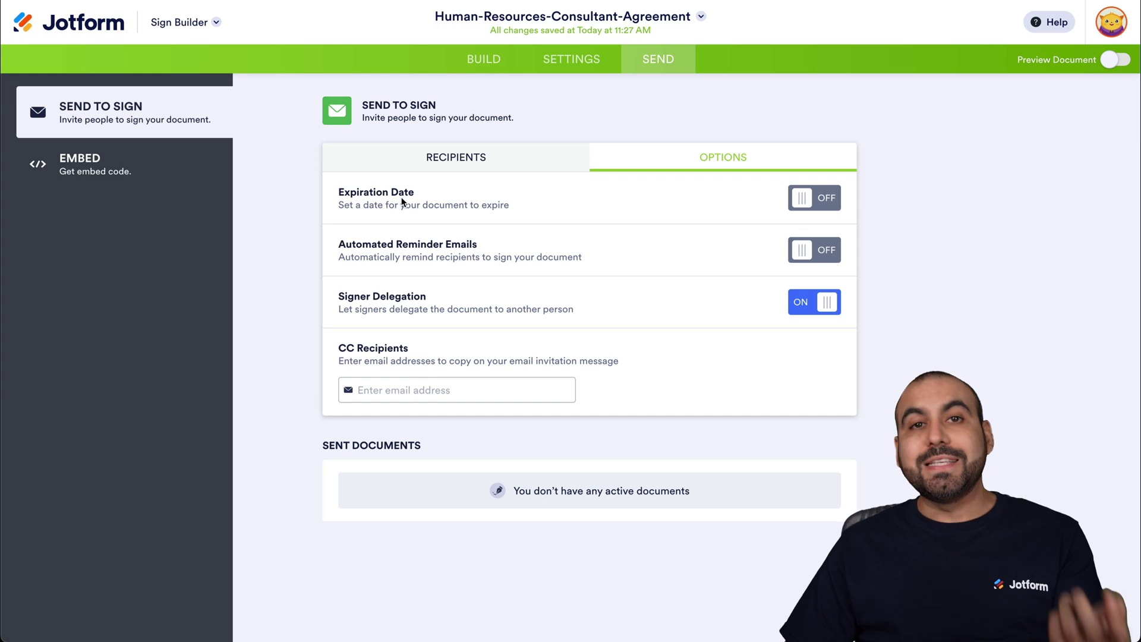
# Try a document expiration date, then turn it off without picking a date.
pyautogui.click(826, 199)
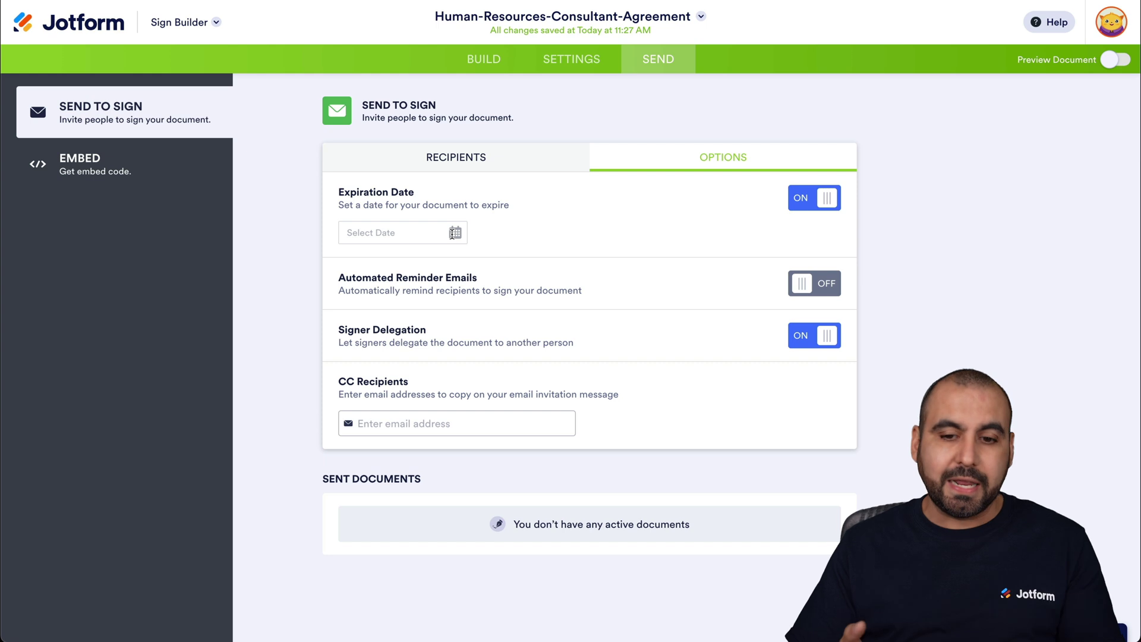
pyautogui.click(453, 234)
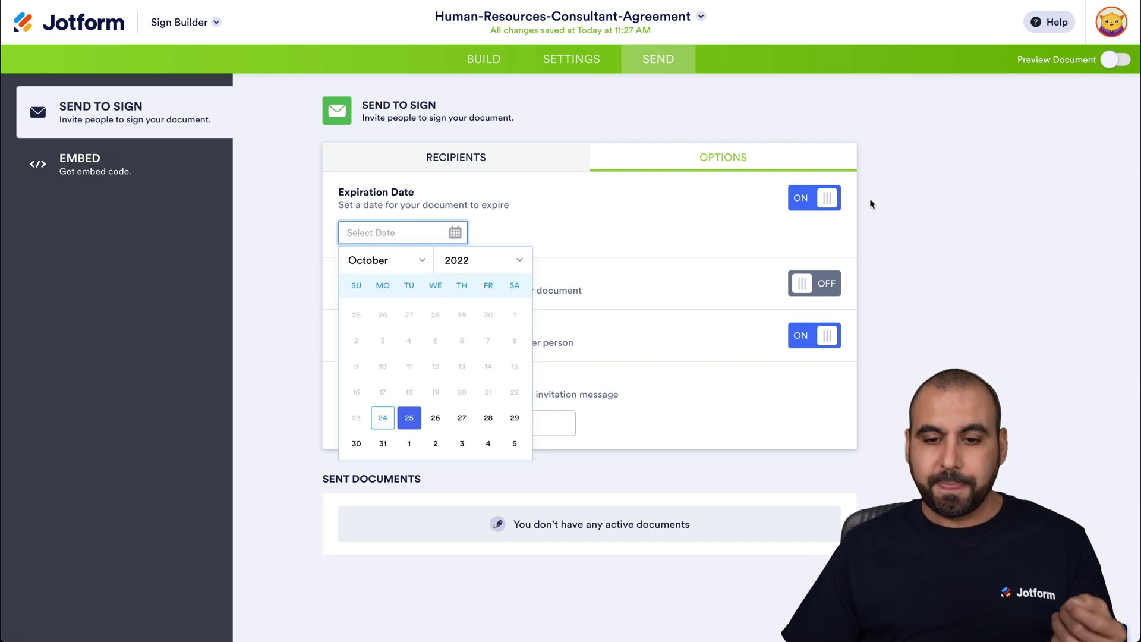
pyautogui.click(819, 199)
pyautogui.click(818, 199)
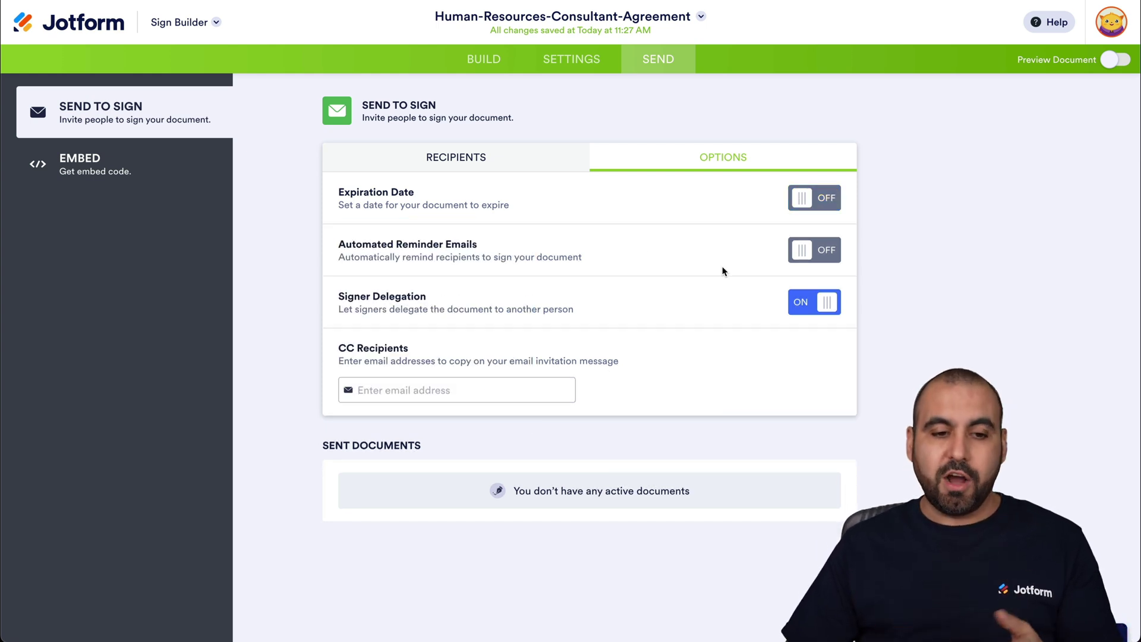
# Turn on automated reminder emails, view the interval choices, then switch reminders off.
pyautogui.click(820, 249)
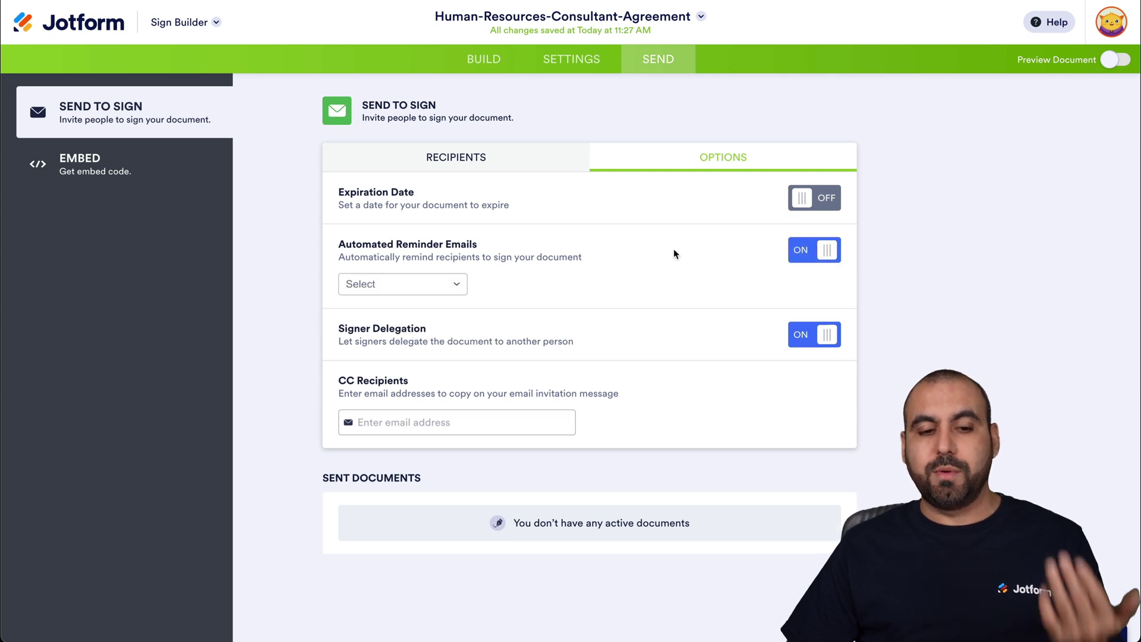
pyautogui.click(452, 286)
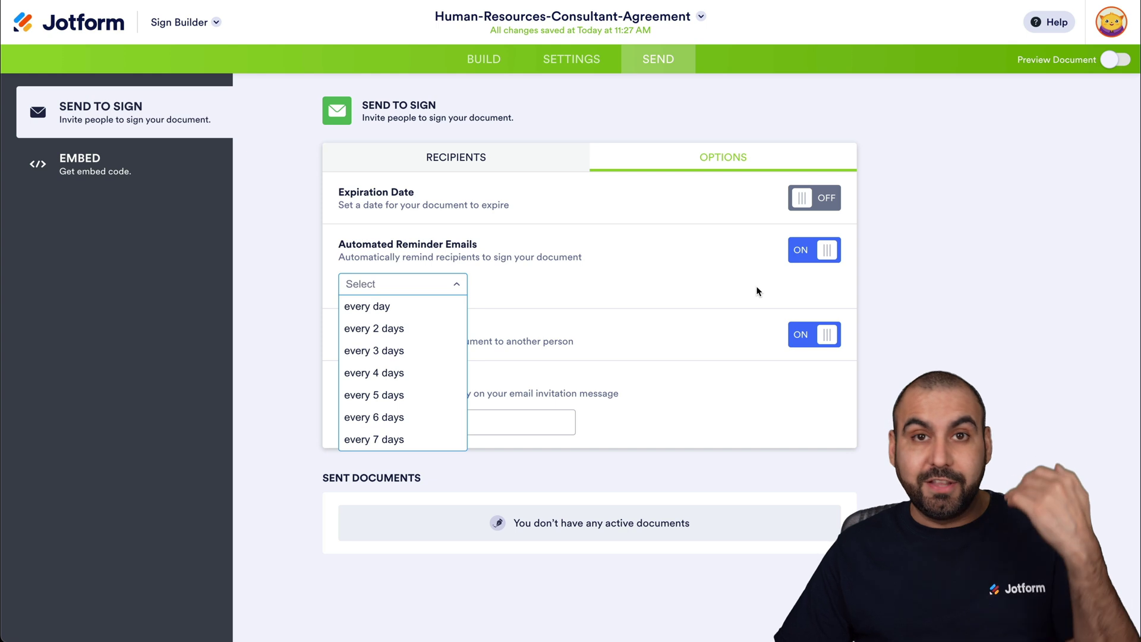
pyautogui.click(825, 251)
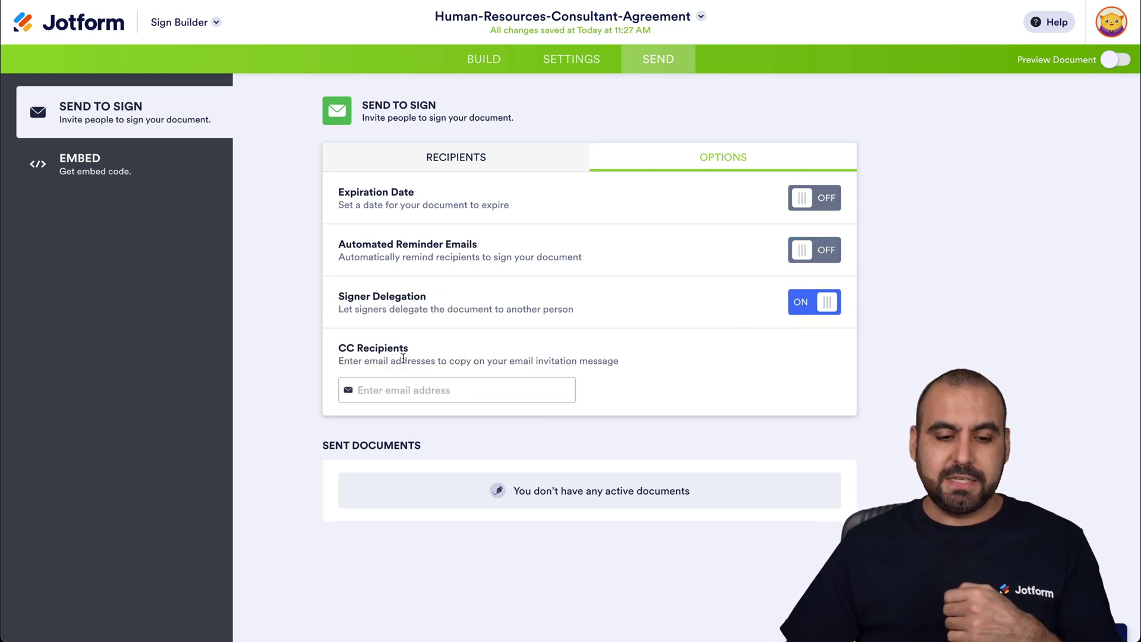
# Send the agreement to both signers and open the signing page from the Gmail invitation.
pyautogui.click(113, 167)
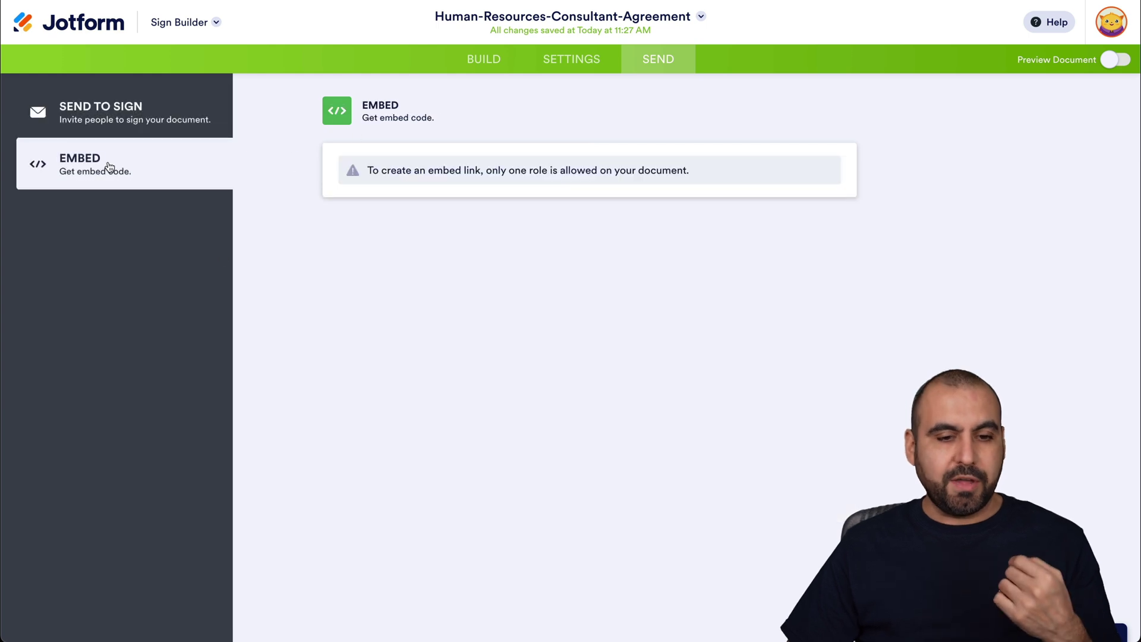
pyautogui.click(40, 113)
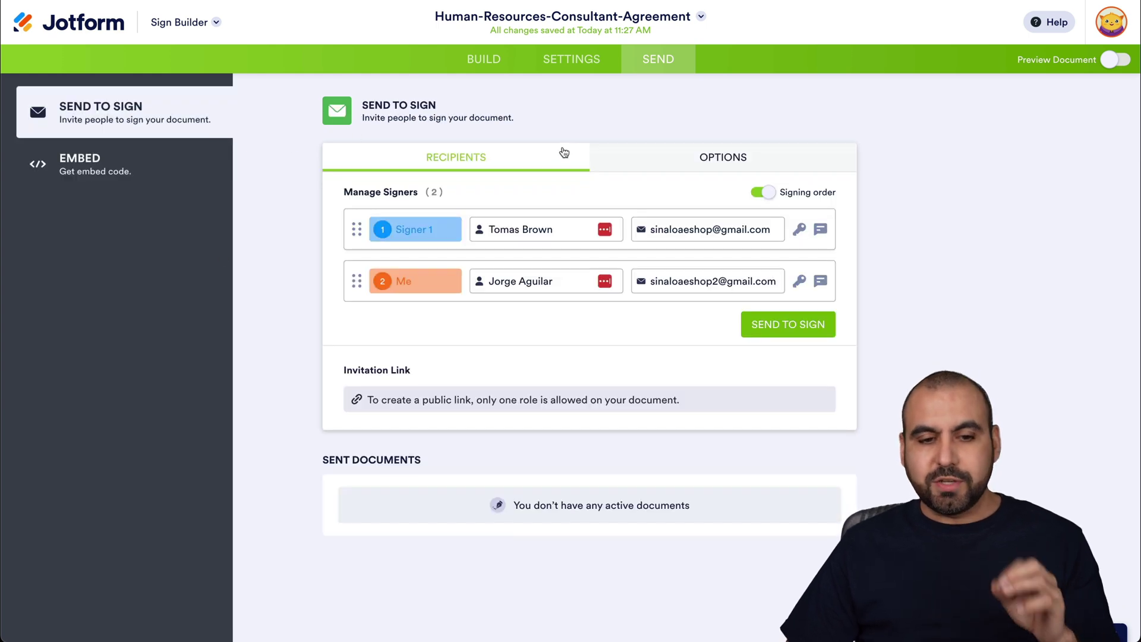
pyautogui.click(788, 330)
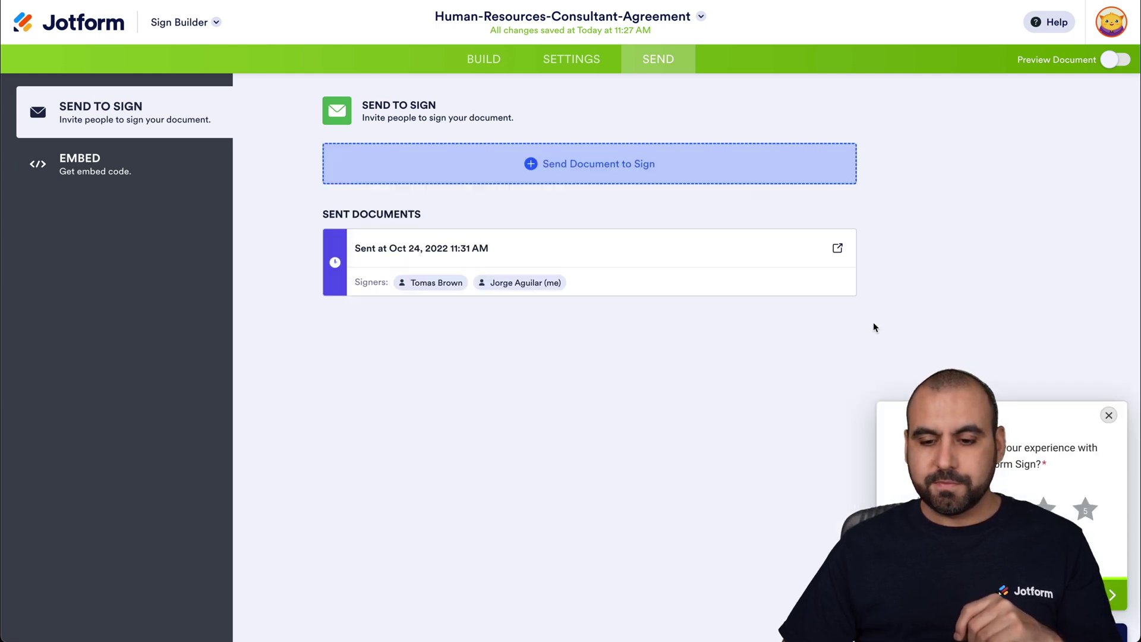
pyautogui.click(1109, 414)
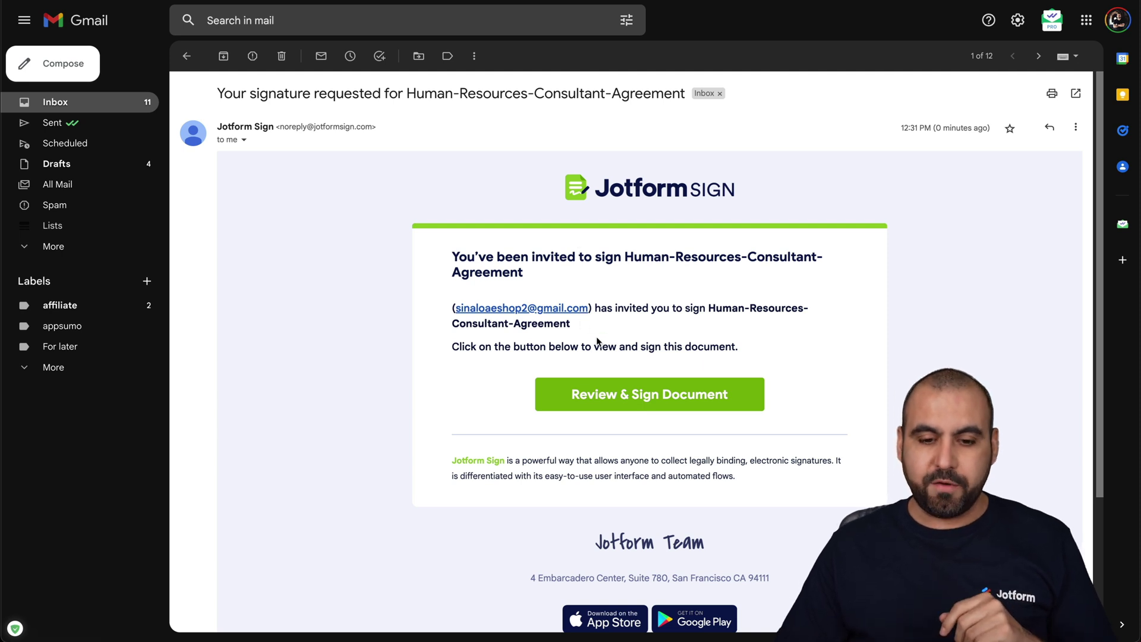
pyautogui.click(621, 395)
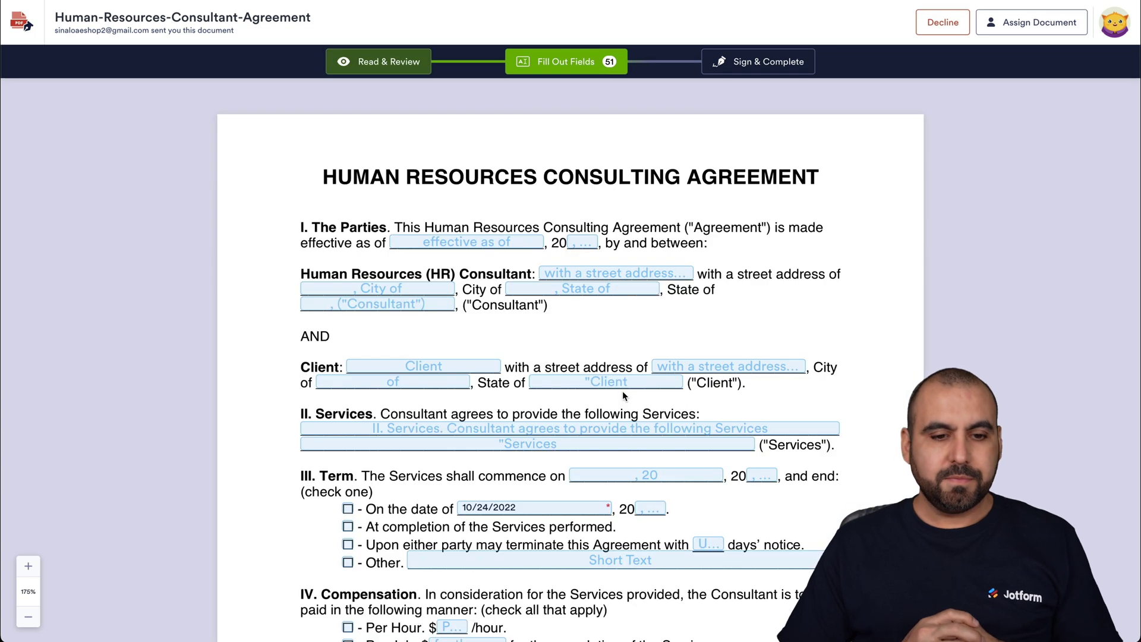
# Enter 'test' as the effective-as-of date and 22 as the year.
pyautogui.click(538, 243)
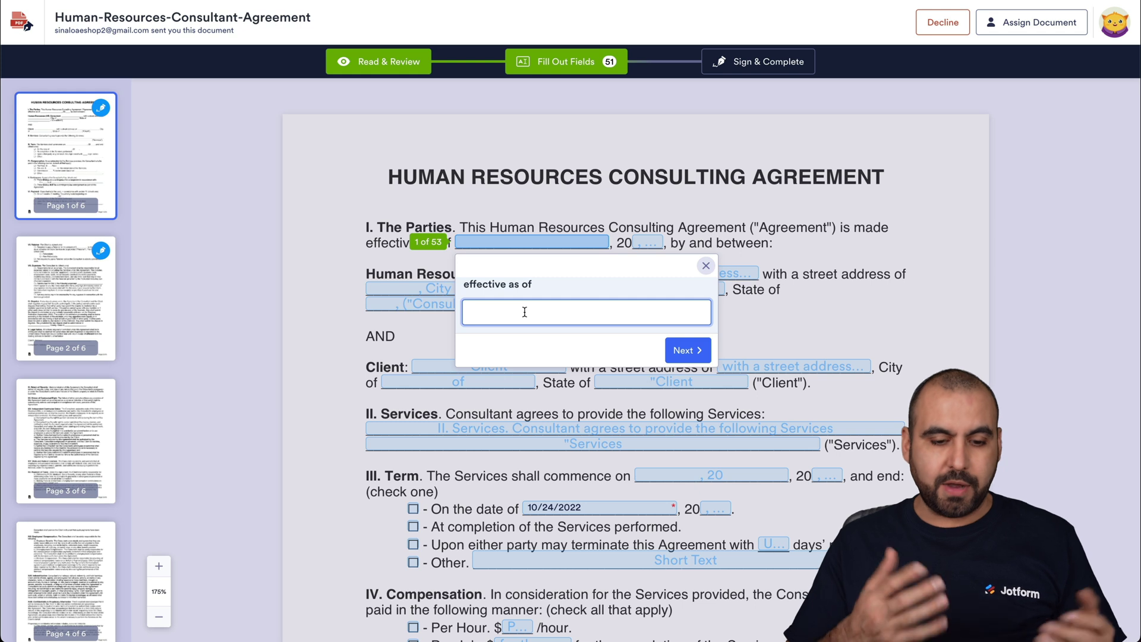
pyautogui.write('test')
pyautogui.click(688, 352)
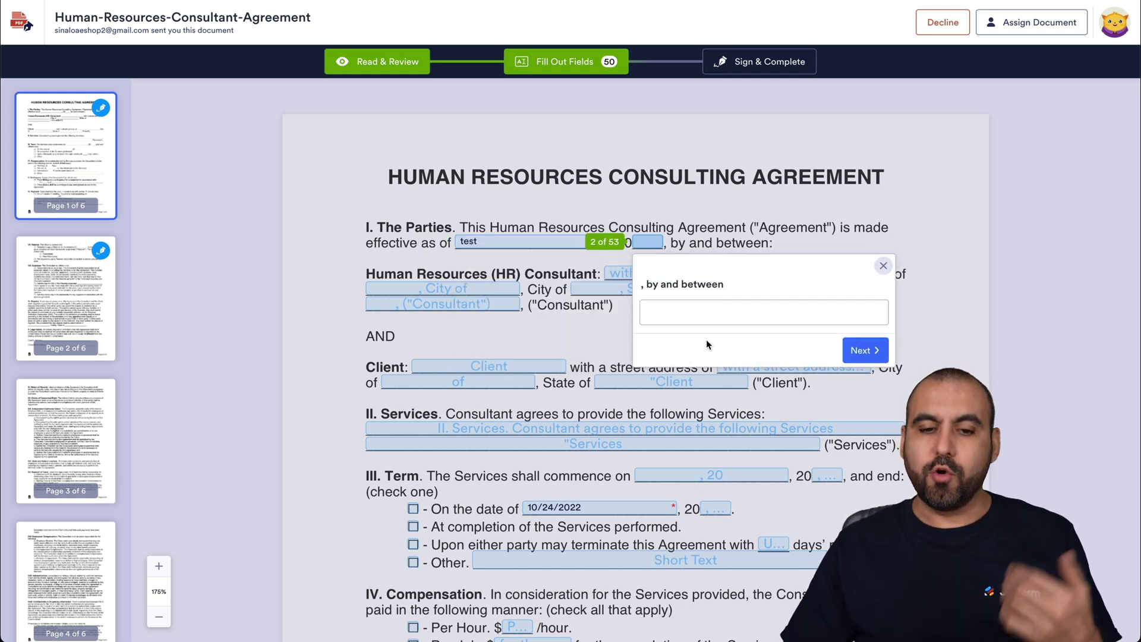
pyautogui.write('22')
pyautogui.click(879, 351)
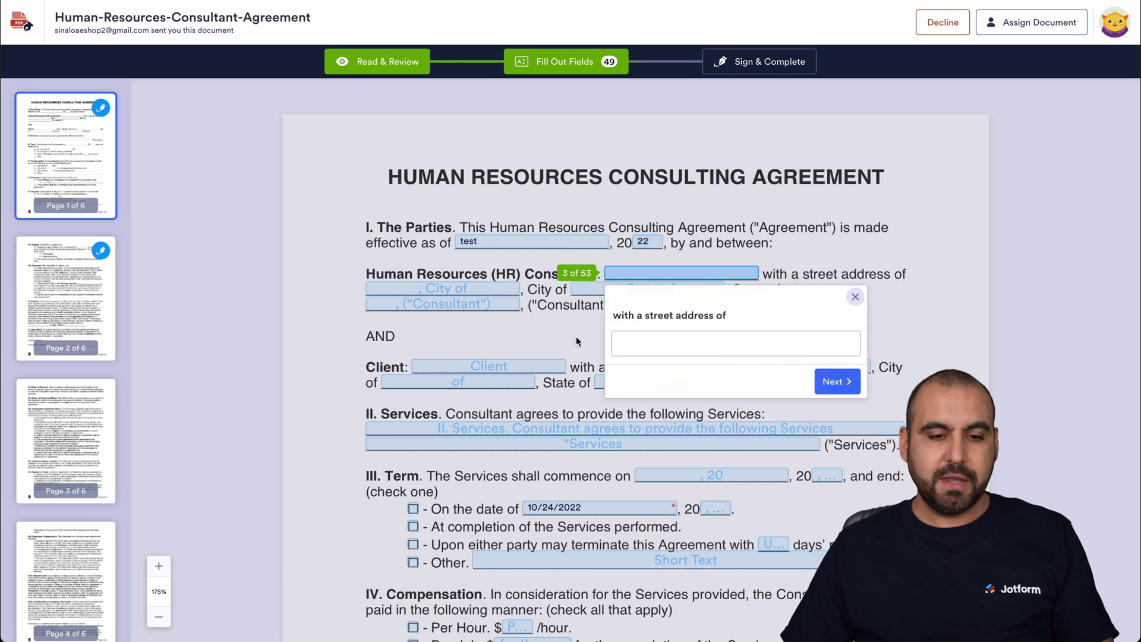
pyautogui.click(858, 300)
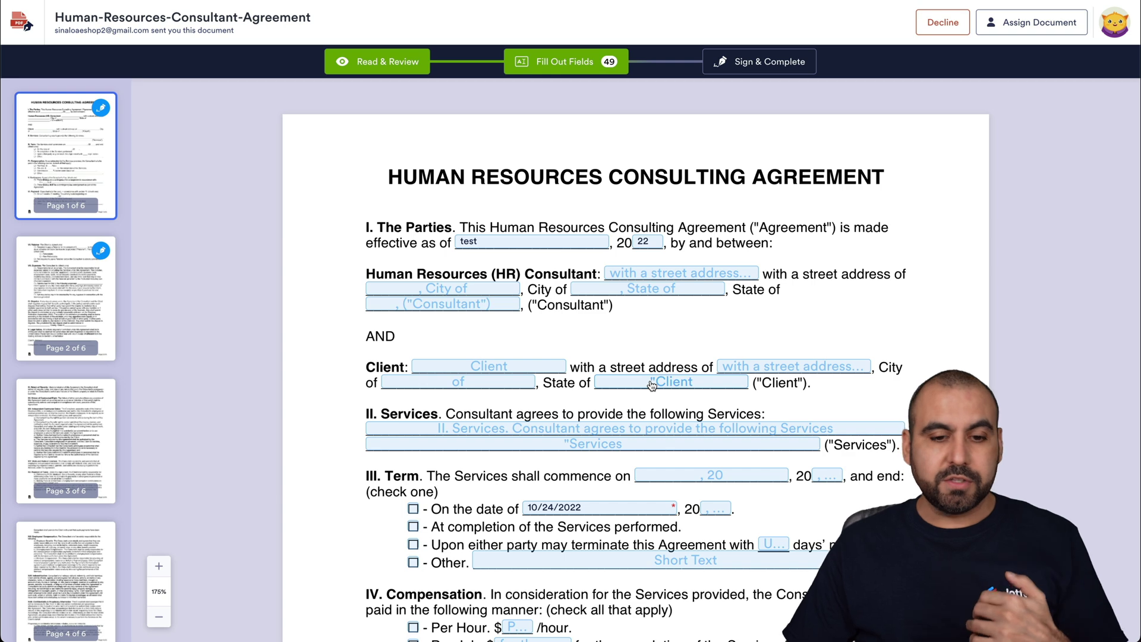
# Enter 'street' as the Client's Address, leaving Governing Law empty.
pyautogui.scroll(-1, 643, 446)
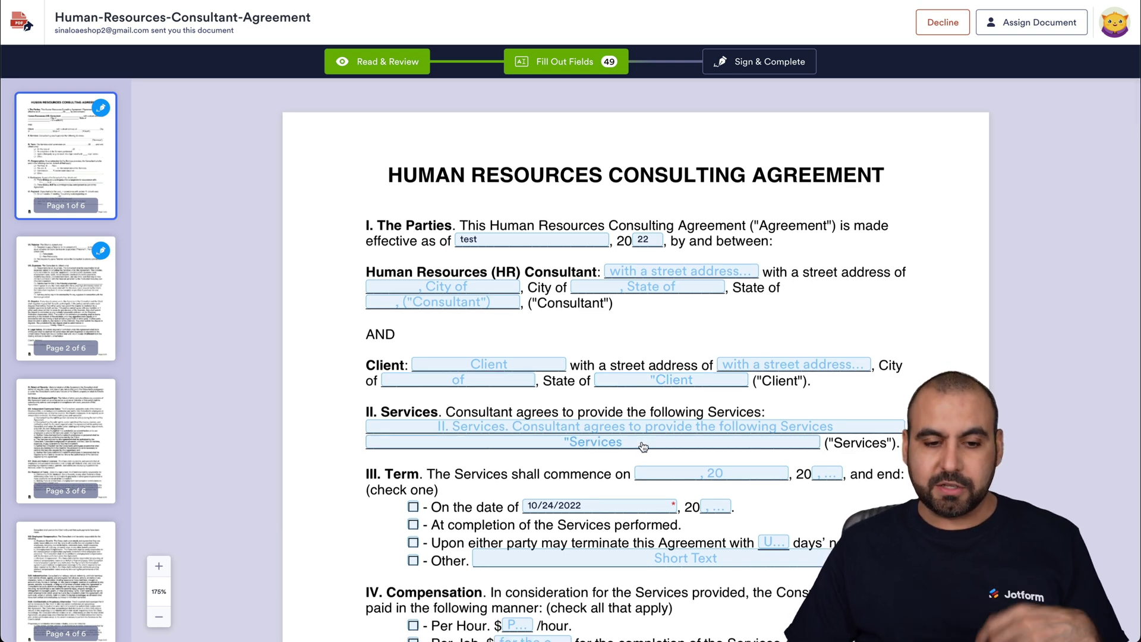
pyautogui.scroll(-15, 643, 447)
pyautogui.scroll(-5, 642, 446)
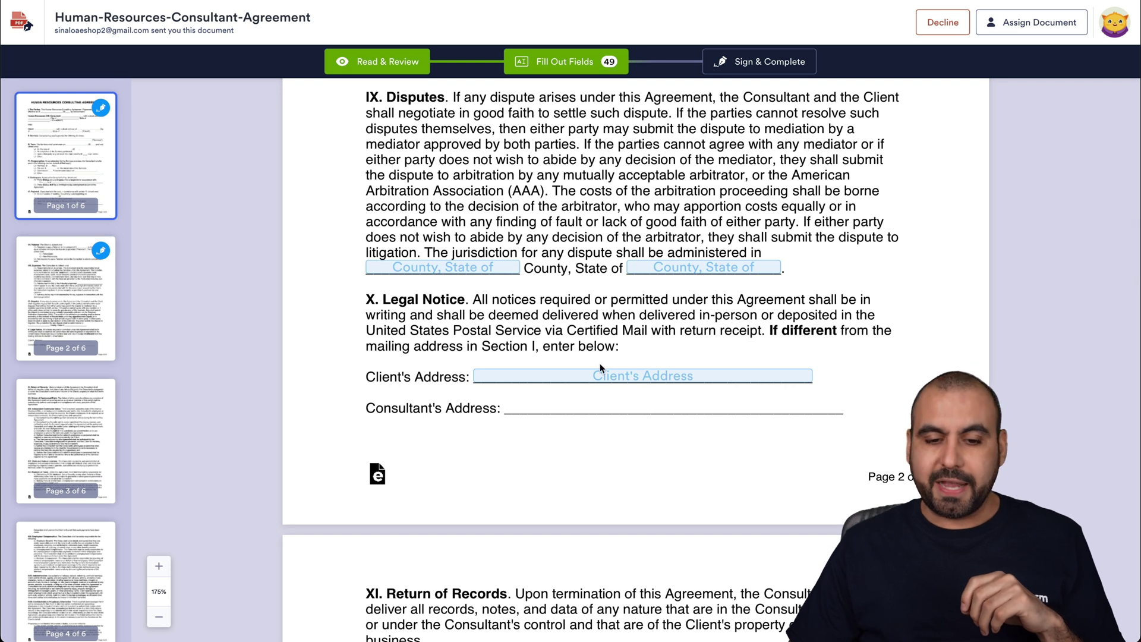
pyautogui.click(601, 379)
pyautogui.click(622, 437)
pyautogui.write('street')
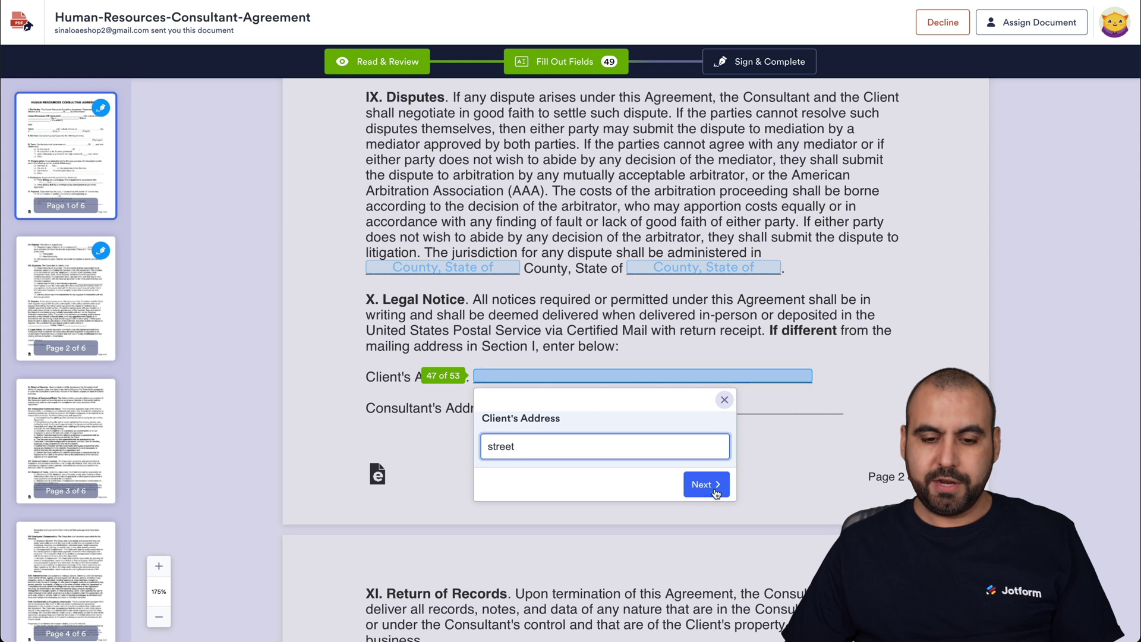
pyautogui.click(706, 484)
pyautogui.click(617, 385)
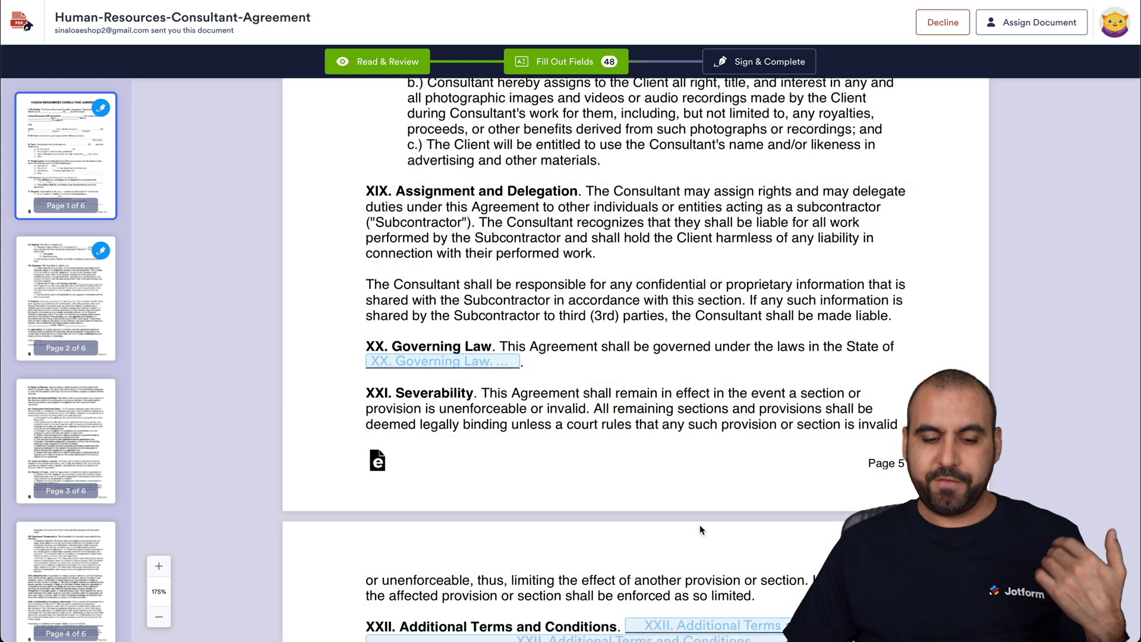
pyautogui.scroll(-9, 700, 525)
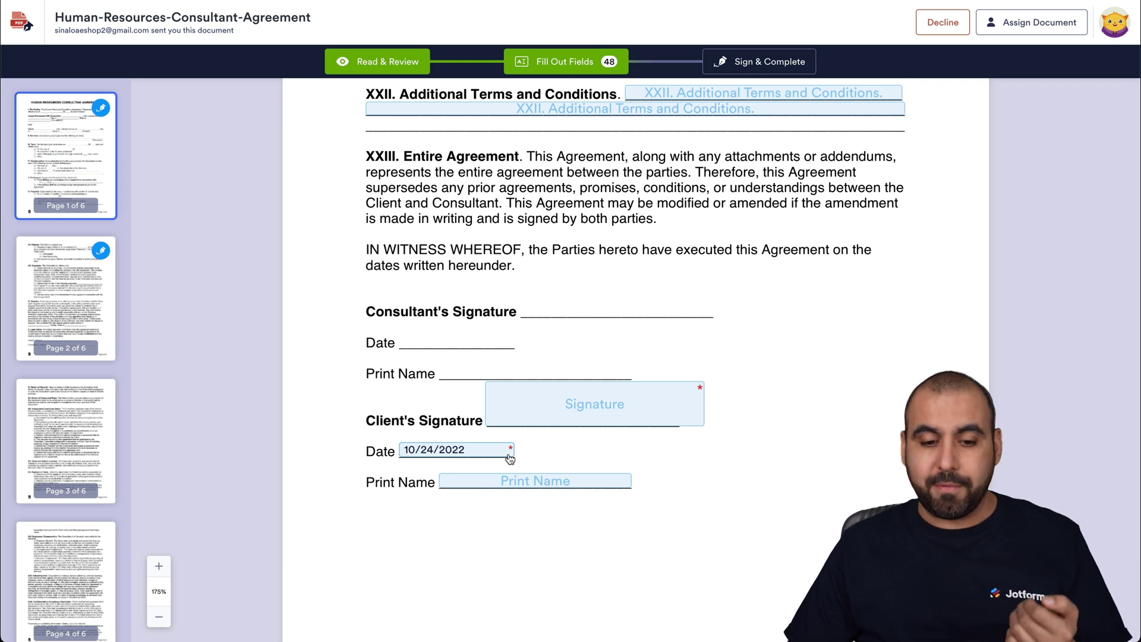
# Try red, blue and another font for the client's signature, returning to black.
pyautogui.click(565, 414)
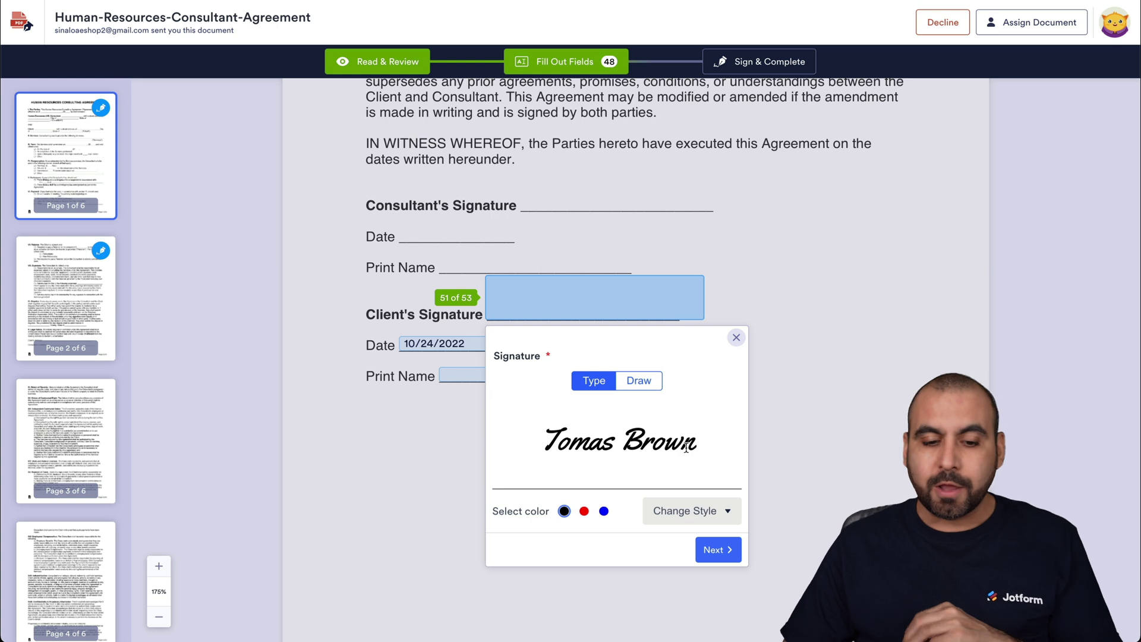
pyautogui.click(584, 512)
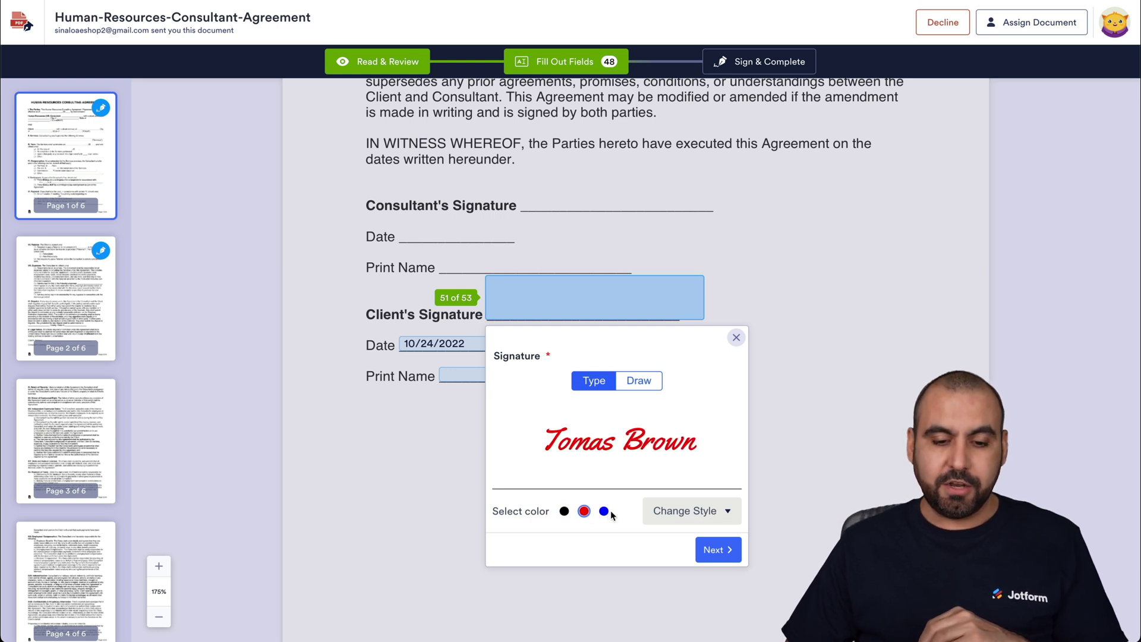
pyautogui.click(604, 512)
pyautogui.click(717, 509)
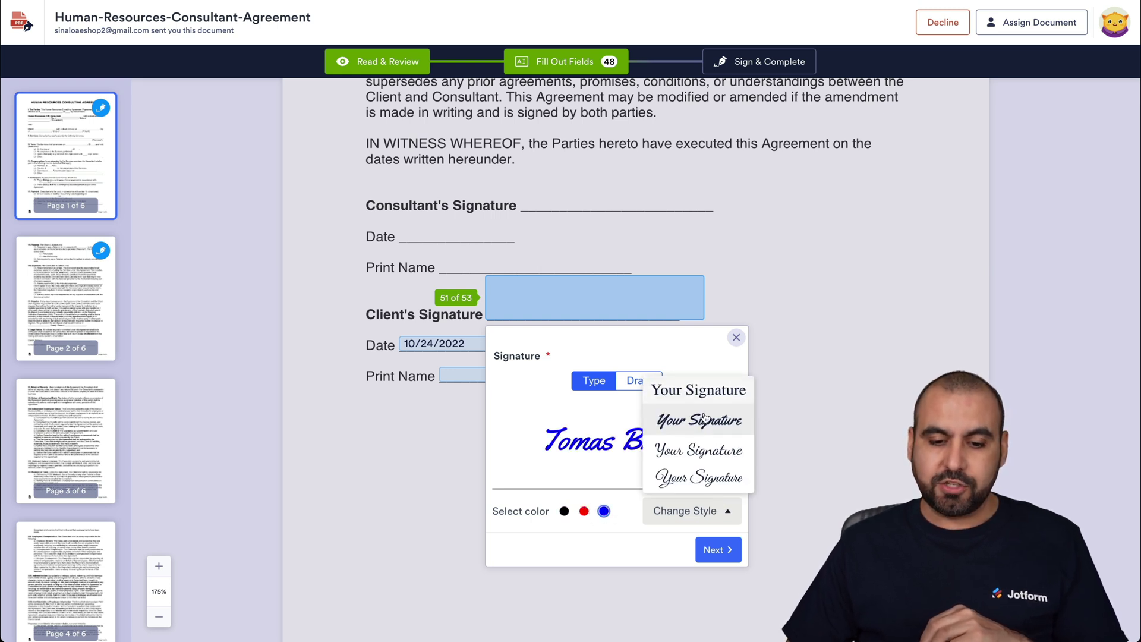
pyautogui.click(706, 456)
pyautogui.click(564, 512)
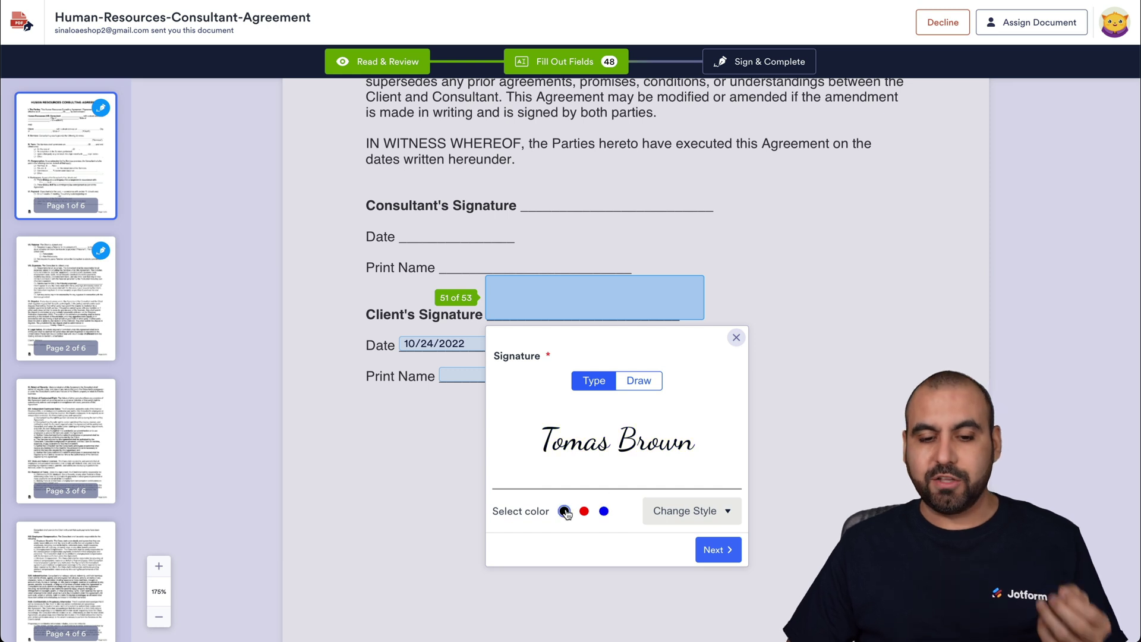
# Draw the client's signature by hand and place it, skipping the print name.
pyautogui.click(647, 384)
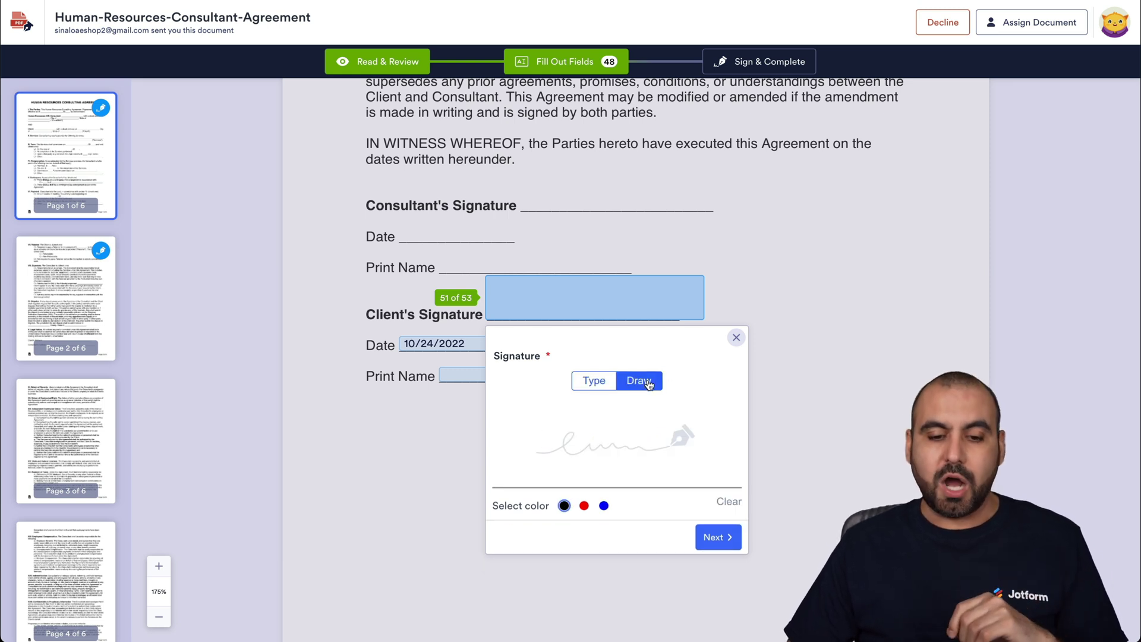
pyautogui.moveTo(571, 426); pyautogui.dragTo(698, 438)
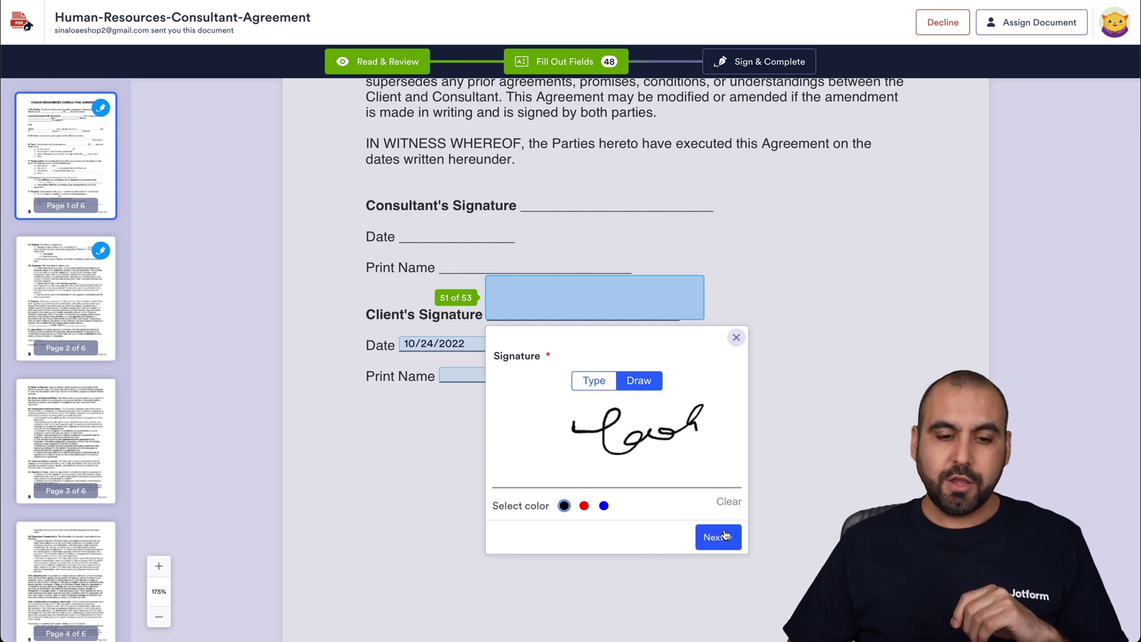
pyautogui.click(724, 530)
pyautogui.click(690, 385)
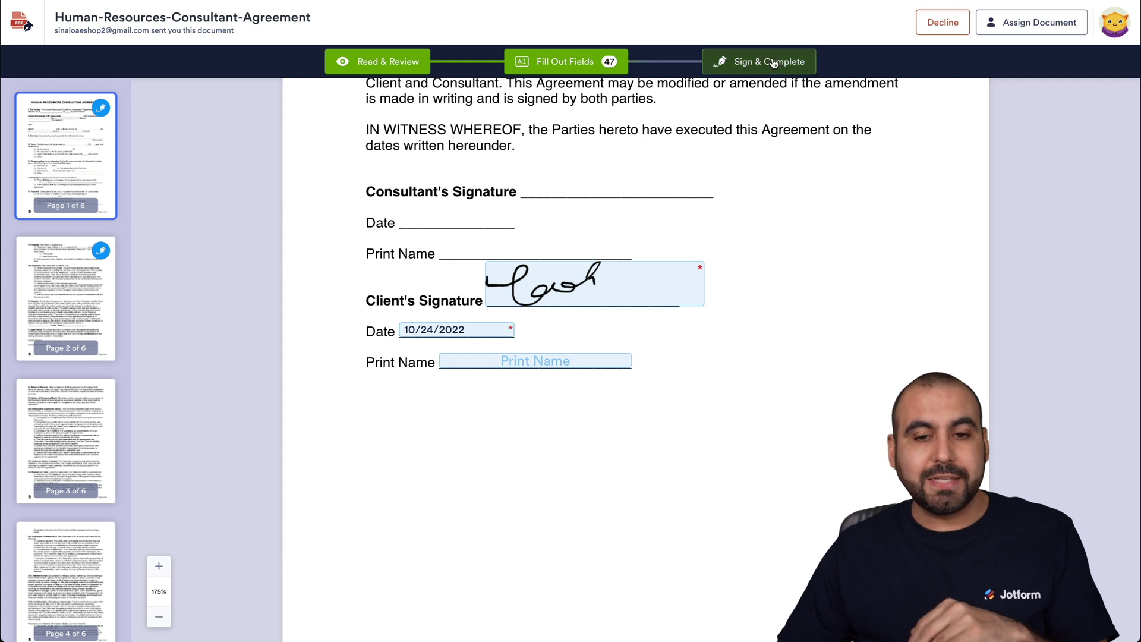
# Cancel out of Decline and bring up the Sign & Complete confirmation dialog.
pyautogui.click(941, 24)
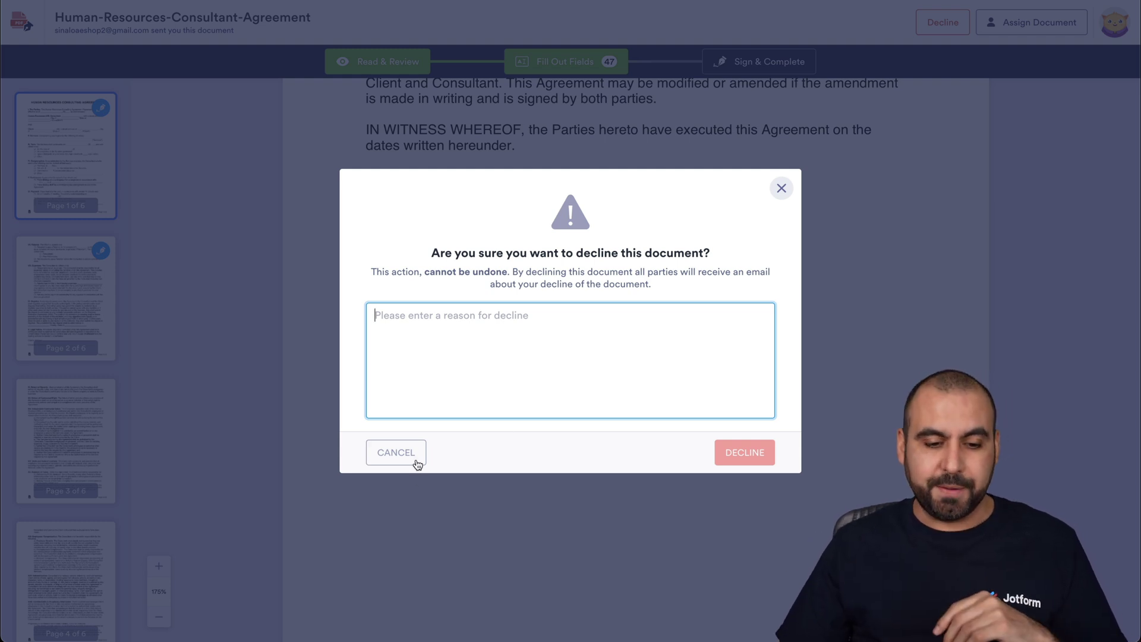
pyautogui.click(396, 453)
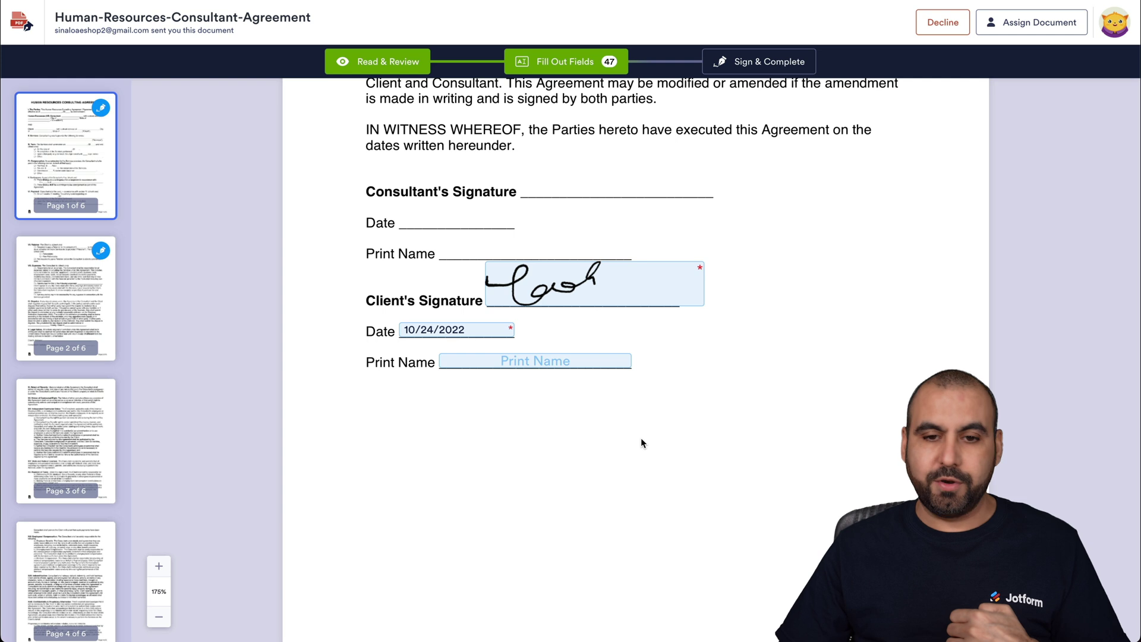
pyautogui.scroll(1, 642, 443)
pyautogui.click(767, 61)
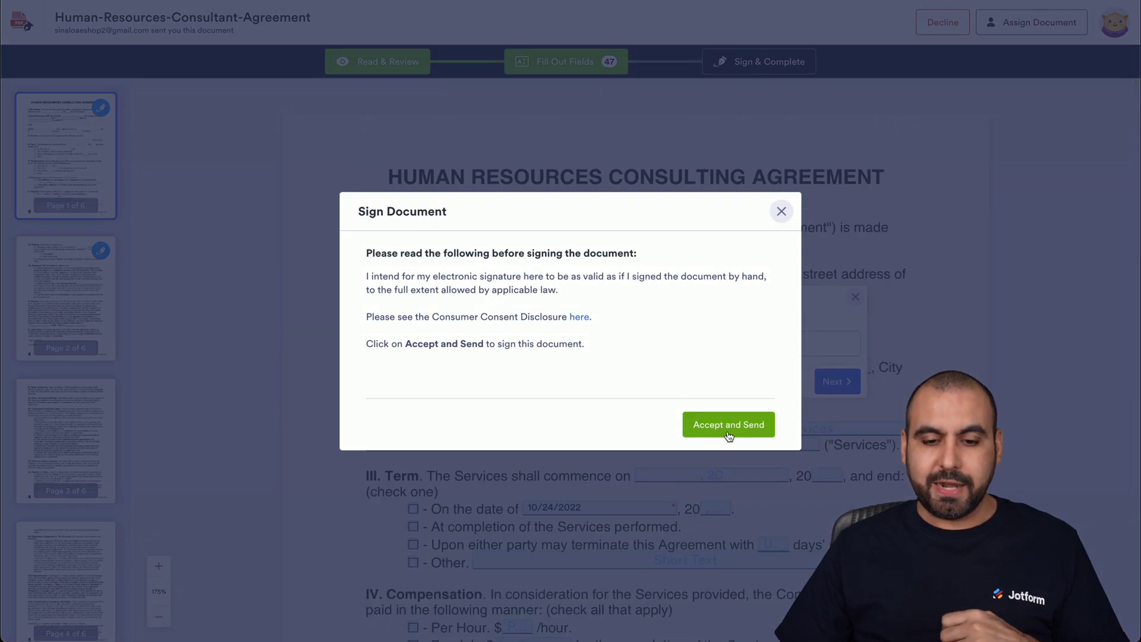
# Accept the e-signature terms and send the first signer's signed agreement.
pyautogui.click(728, 430)
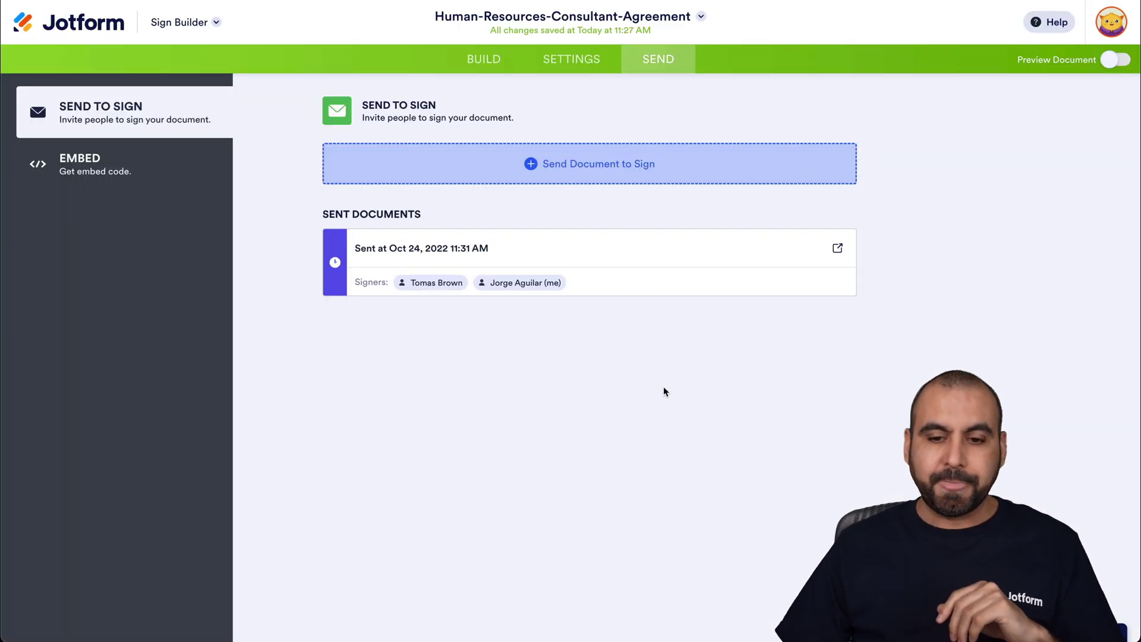
# Open the sent agreement's tracking and scroll through its signer status.
pyautogui.click(818, 249)
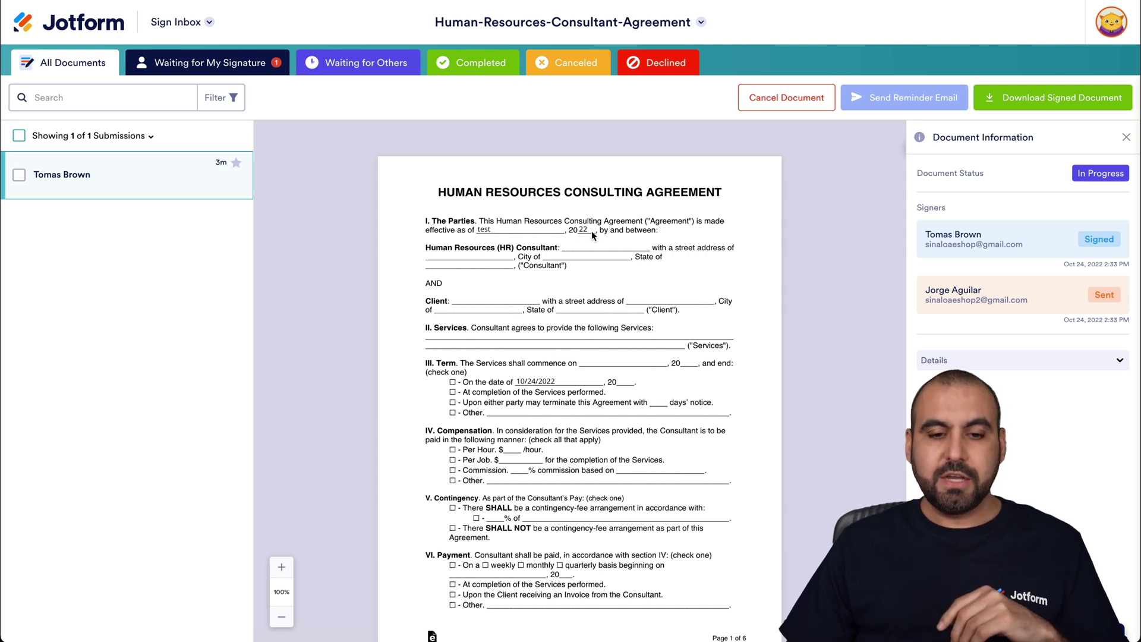
pyautogui.scroll(-20, 598, 284)
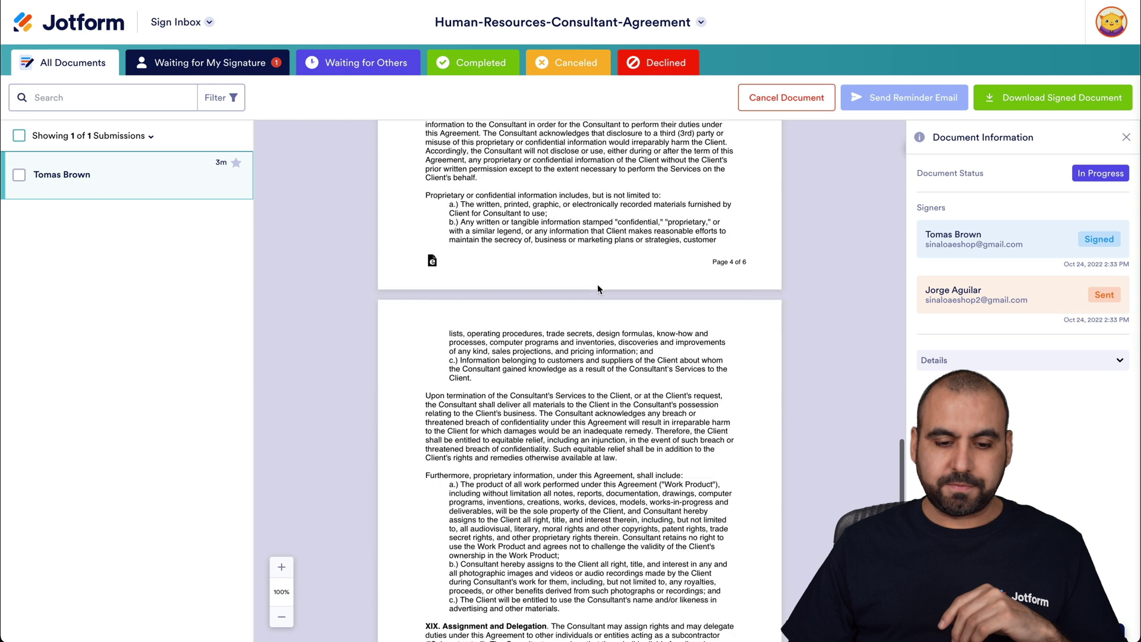
pyautogui.scroll(-15, 599, 290)
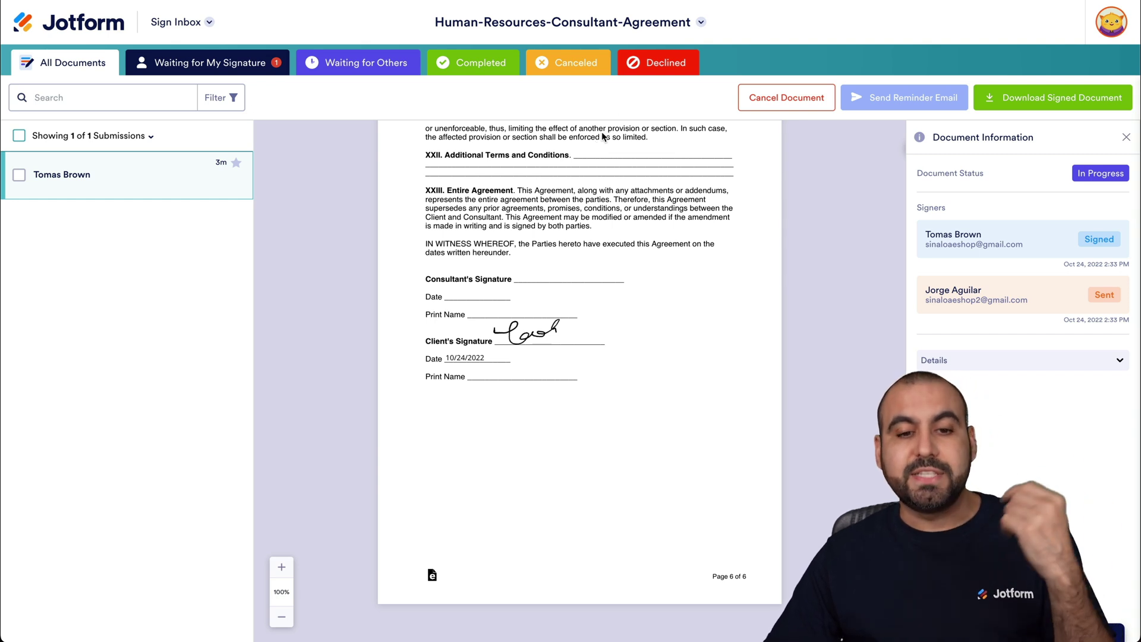
# Check the Declined, My Signature, Waiting for Others, Completed and Canceled lists, then All Documents.
pyautogui.click(665, 59)
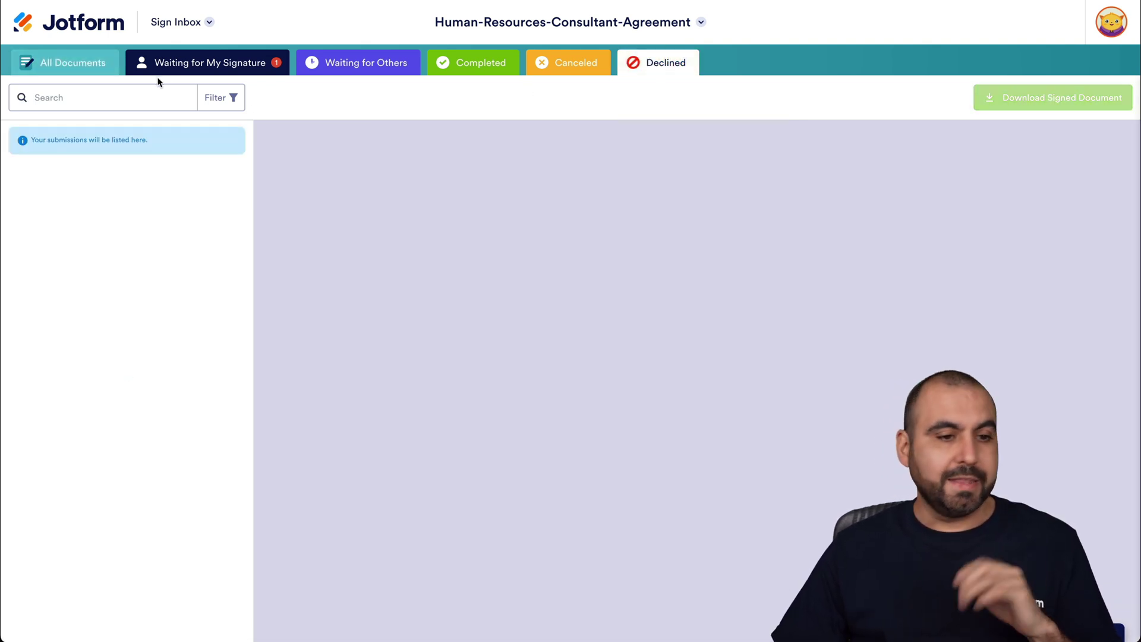
pyautogui.click(239, 67)
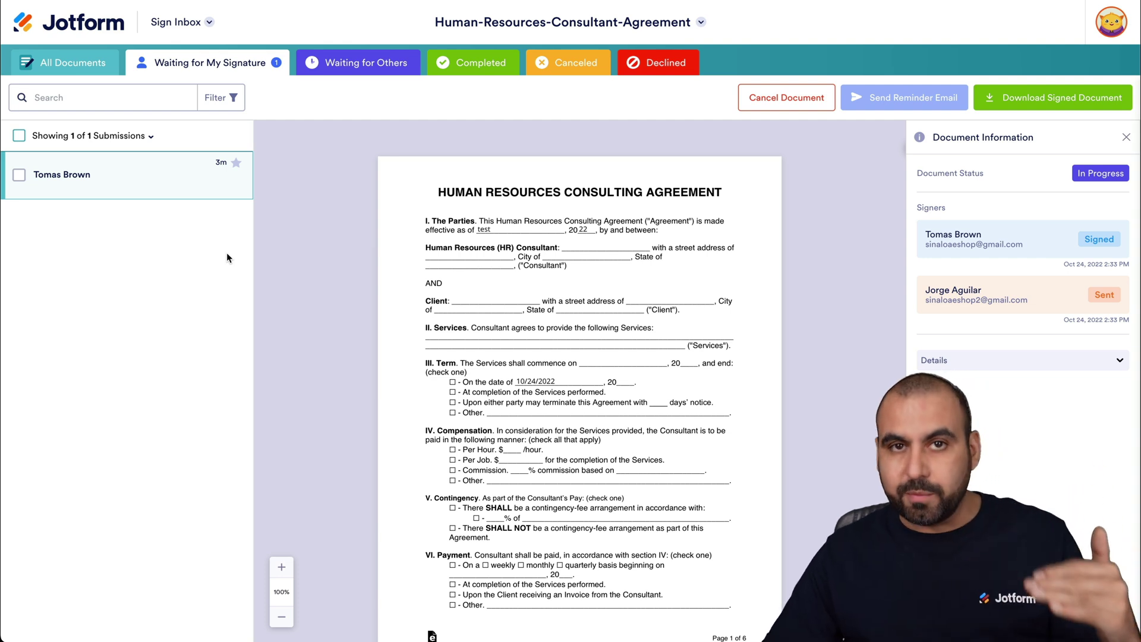
pyautogui.click(375, 70)
pyautogui.click(492, 69)
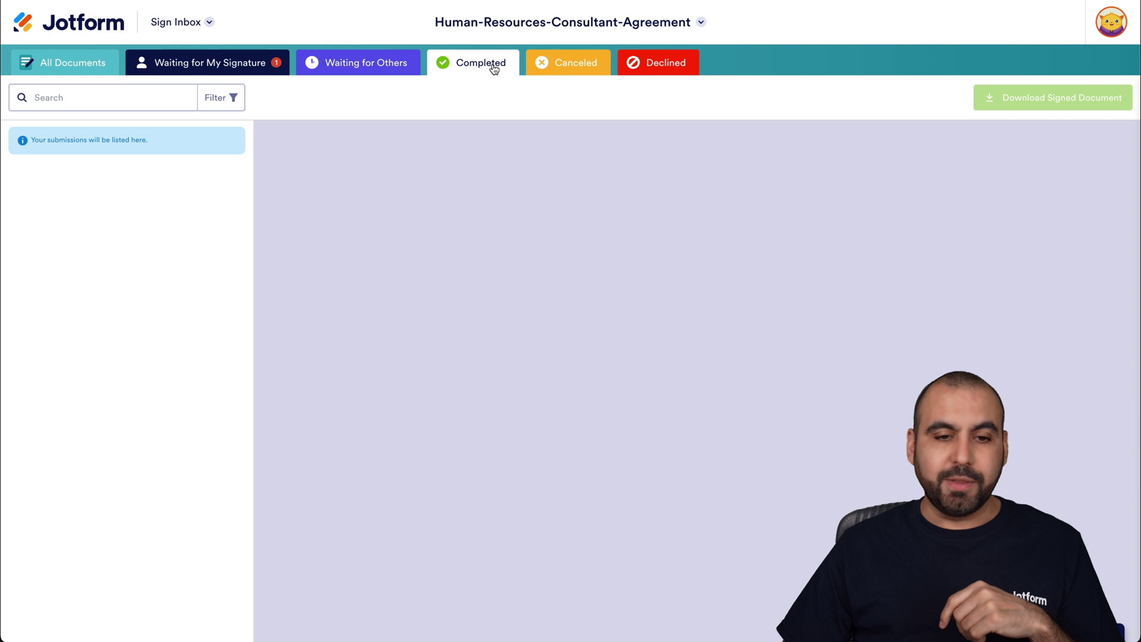
pyautogui.click(574, 70)
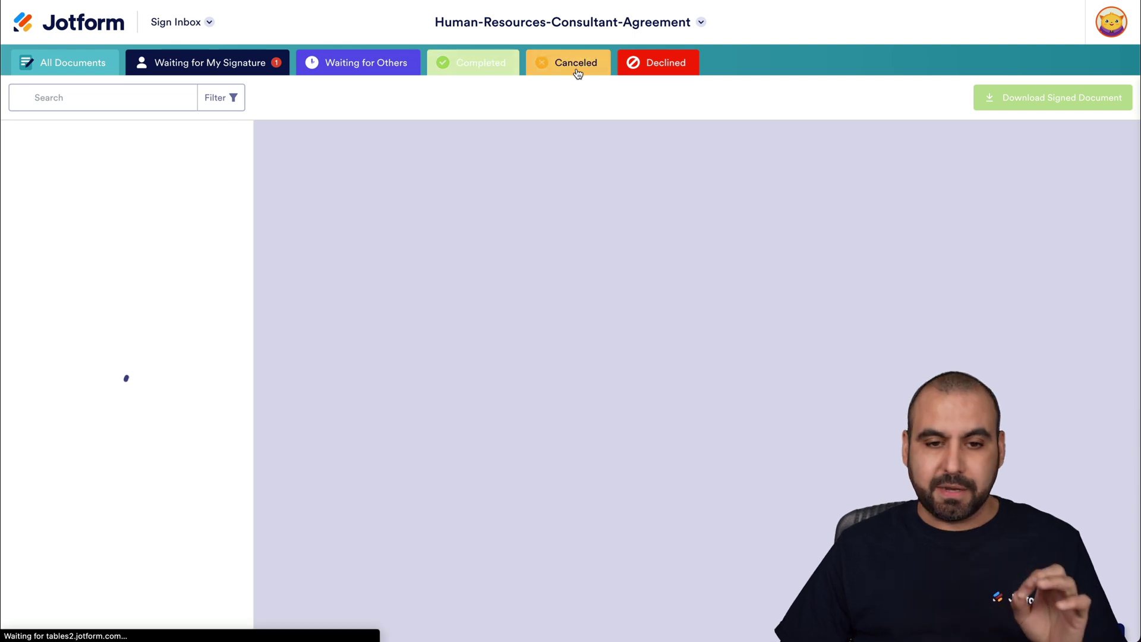
pyautogui.click(83, 66)
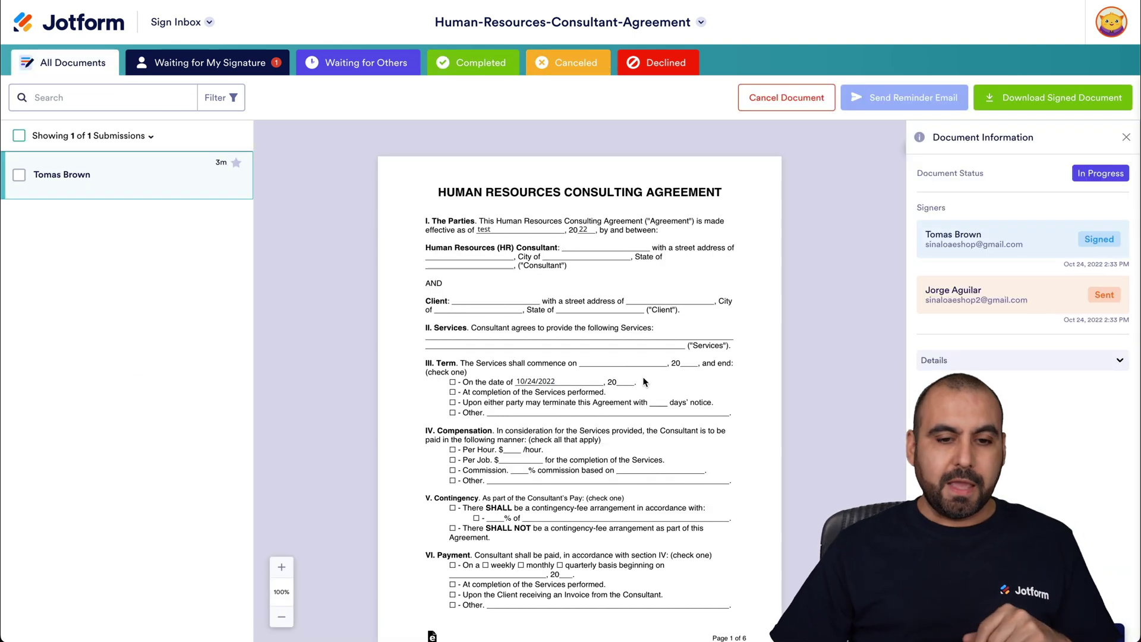
pyautogui.scroll(-20, 714, 456)
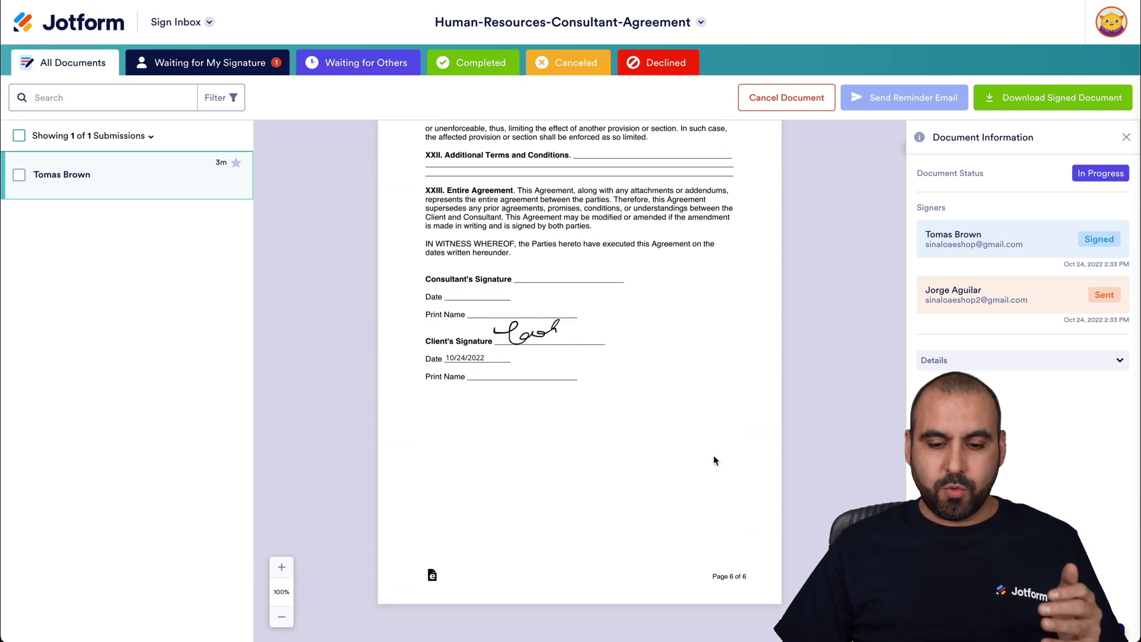
pyautogui.scroll(20, 713, 459)
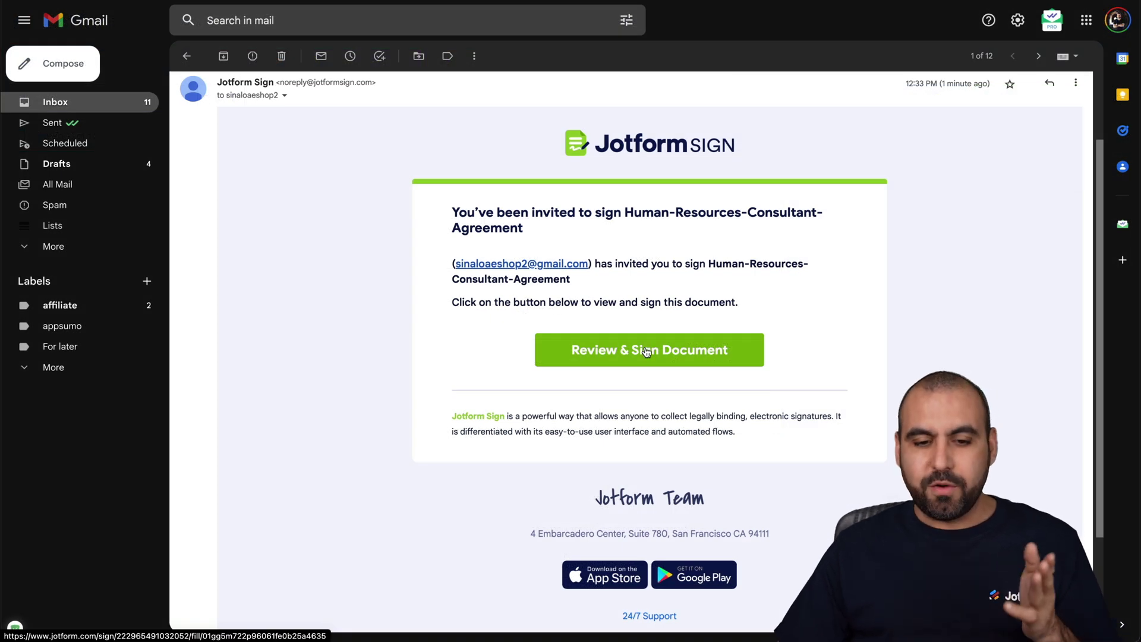
# Open the Human-Resources-Consultant-Agreement for signing from the Review & Sign Document link in the email.
pyautogui.click(647, 352)
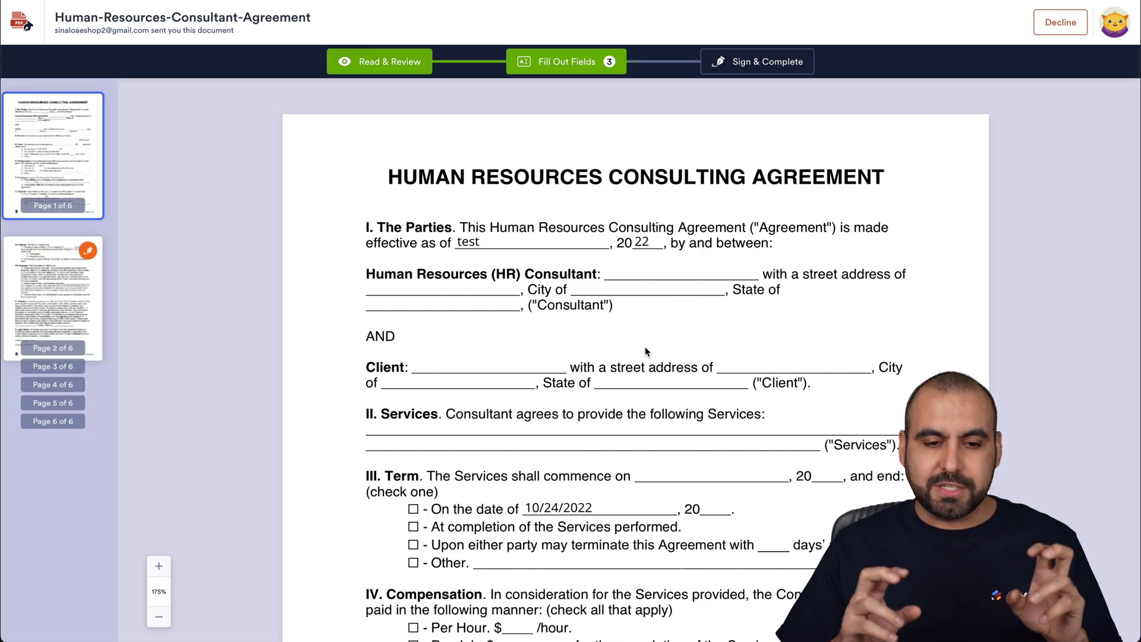
# Fill the Consultant's Address field with 'STREET' and confirm it.
pyautogui.scroll(-1, 644, 352)
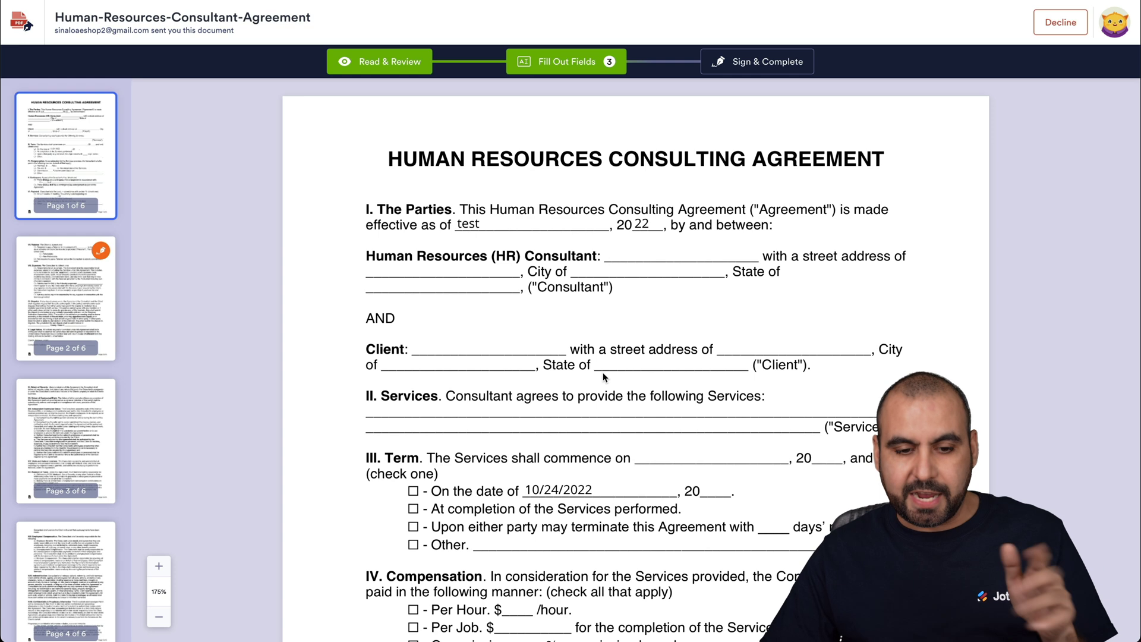
pyautogui.scroll(-20, 602, 376)
pyautogui.scroll(-6, 603, 374)
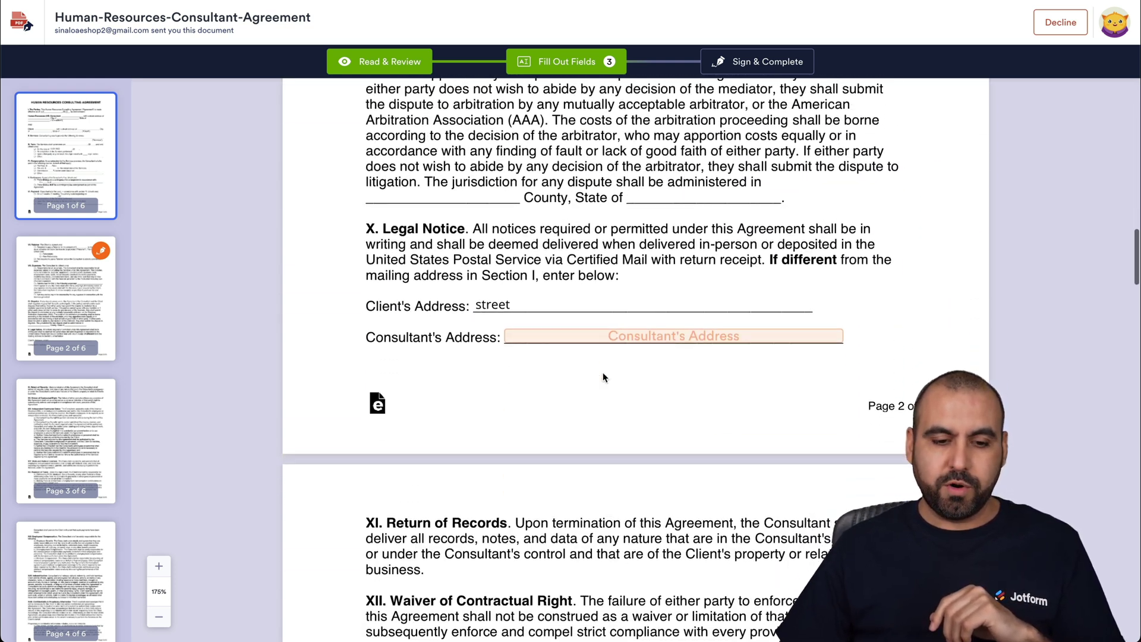
pyautogui.click(594, 254)
pyautogui.click(601, 321)
pyautogui.write('STREET')
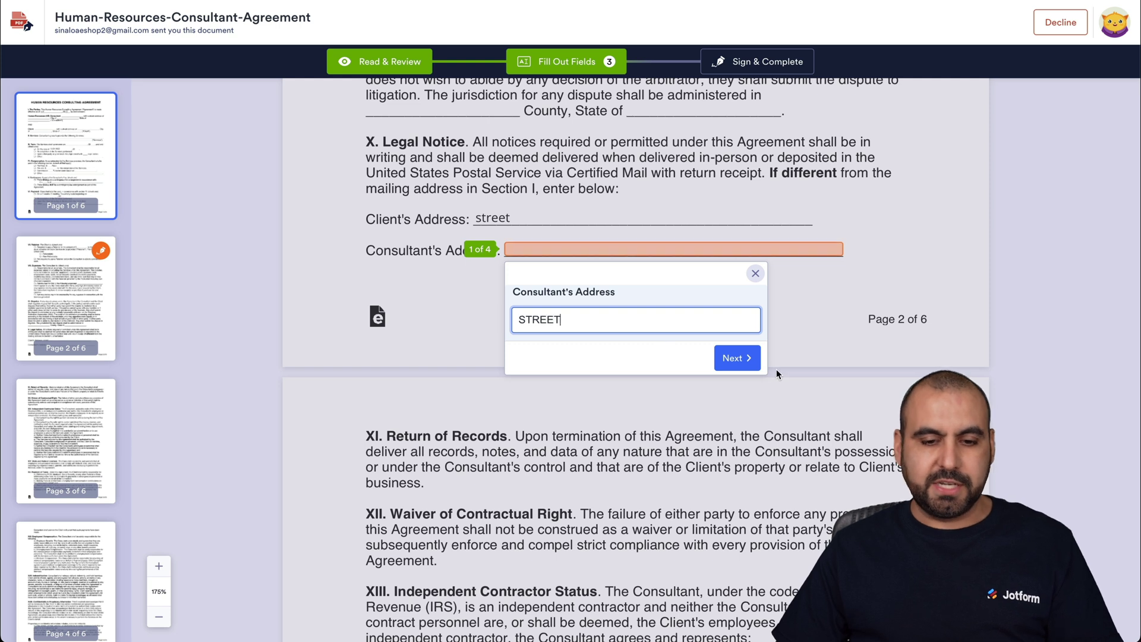
pyautogui.click(743, 360)
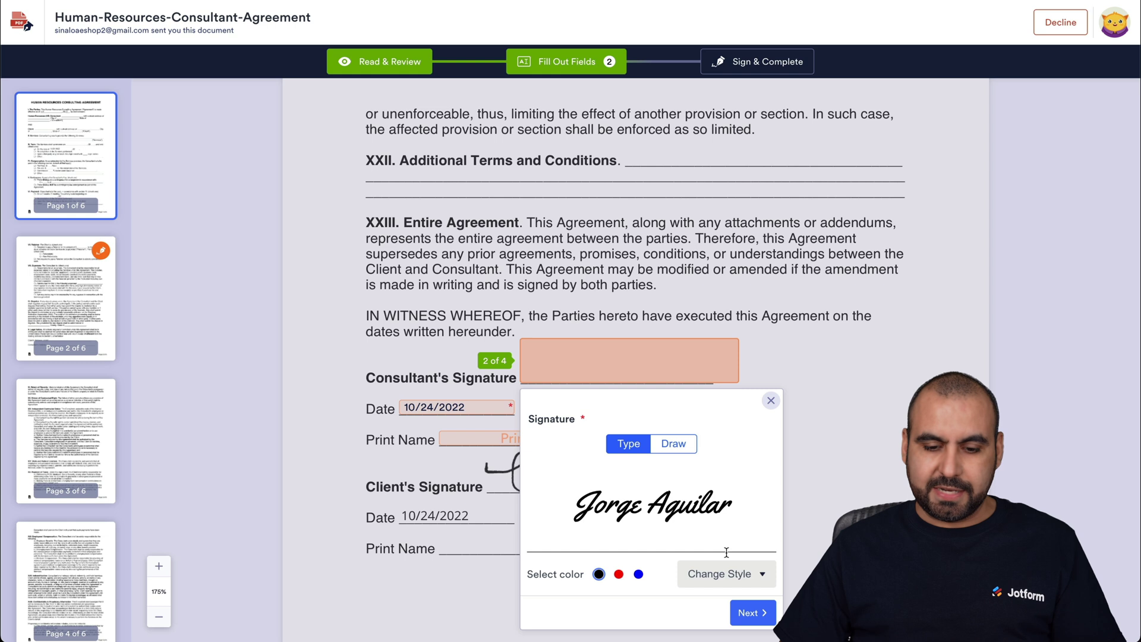
# Apply the signature, enter the signer's printed name, then Sign & Complete and accept to submit.
pyautogui.click(751, 612)
pyautogui.click(520, 432)
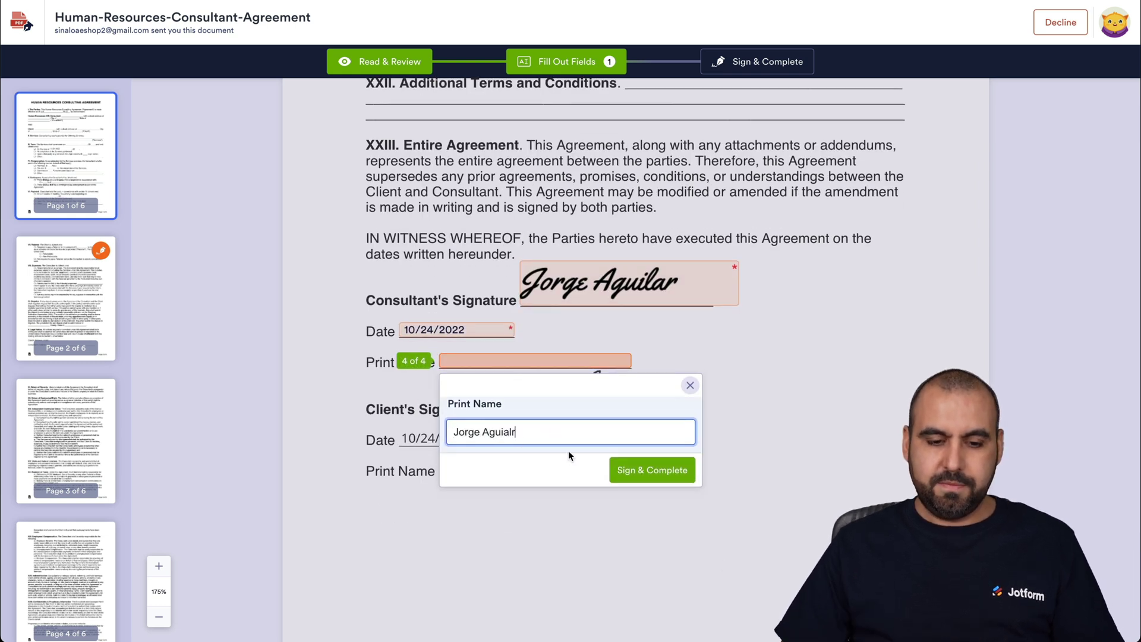
pyautogui.click(657, 471)
pyautogui.click(738, 429)
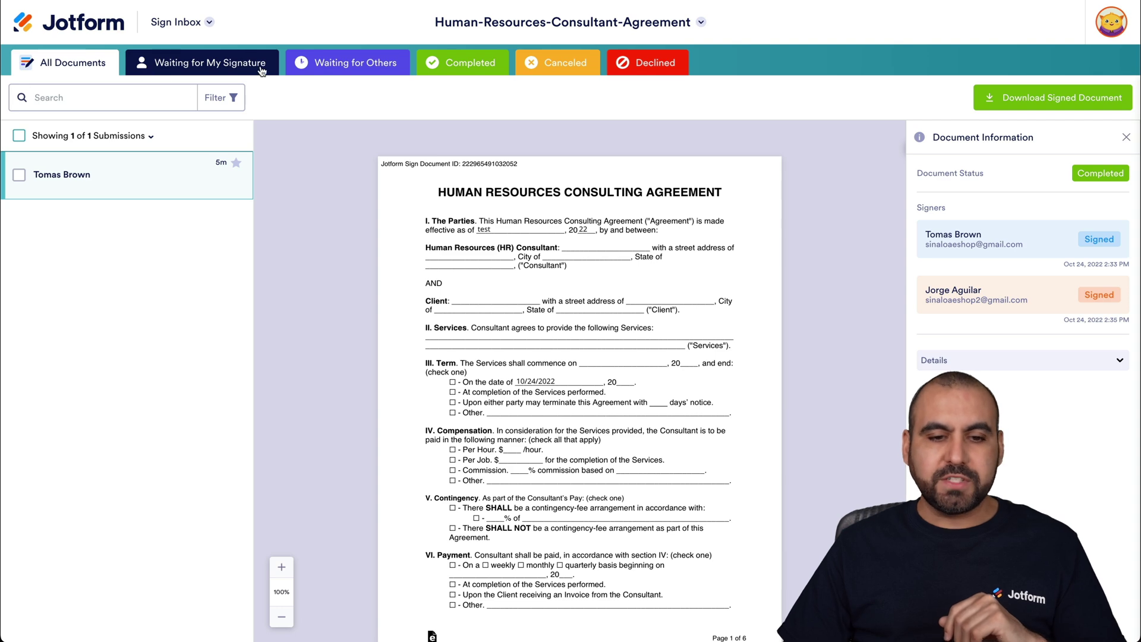
# Scroll through the signed agreement and its Audit Trail, then expand the document Details.
pyautogui.scroll(-2, 503, 355)
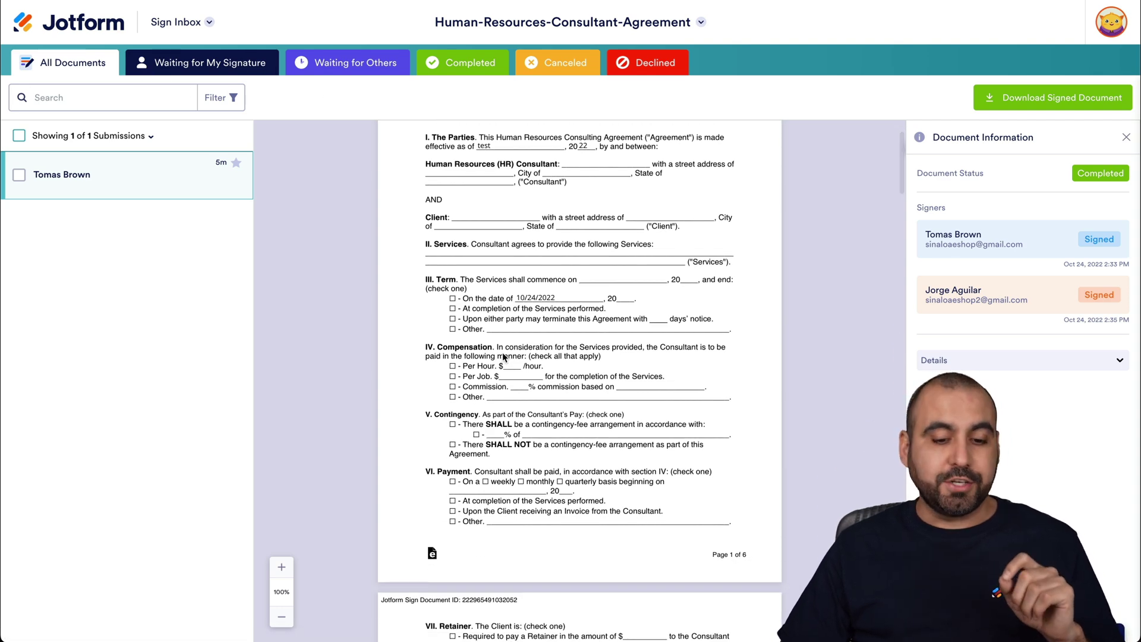
pyautogui.scroll(-12, 503, 356)
pyautogui.scroll(-15, 503, 356)
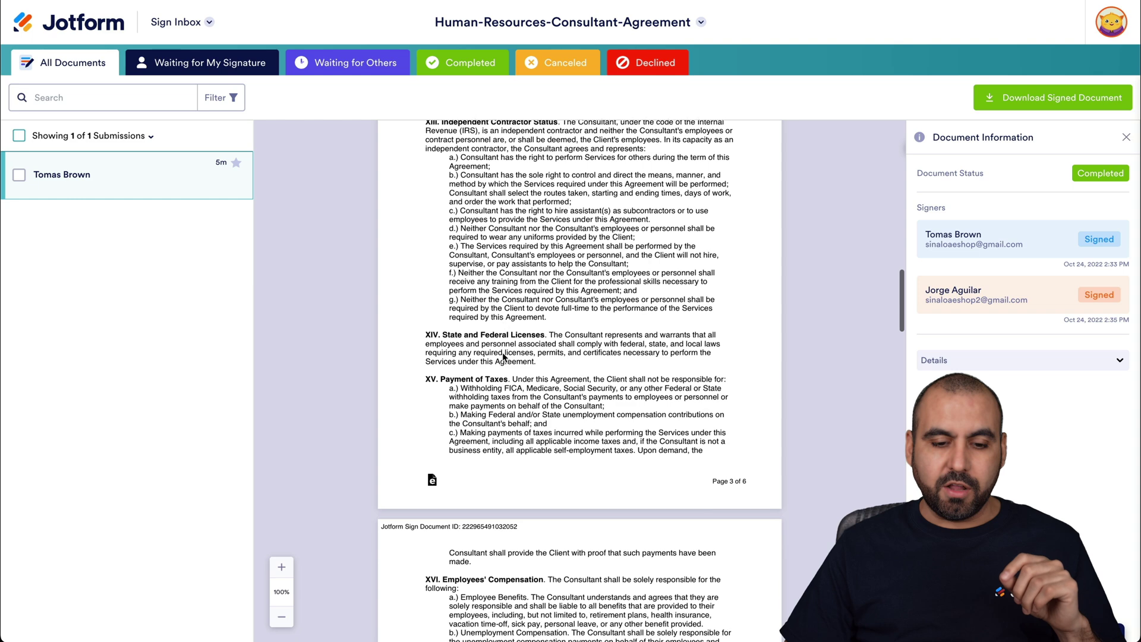
pyautogui.scroll(-1, 503, 355)
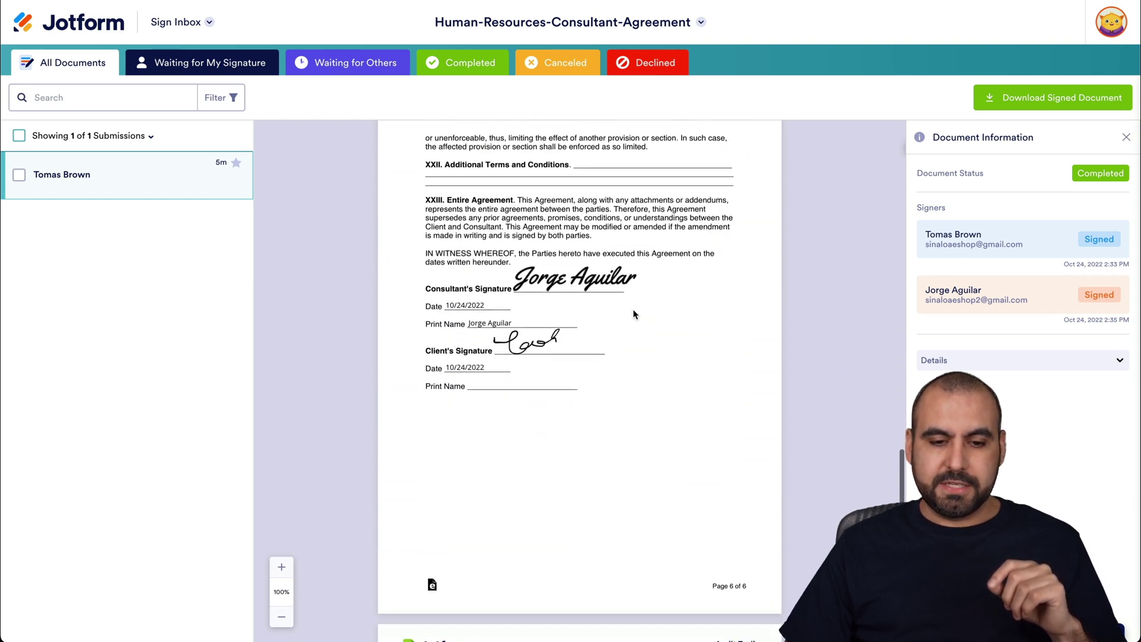
pyautogui.scroll(-8, 650, 365)
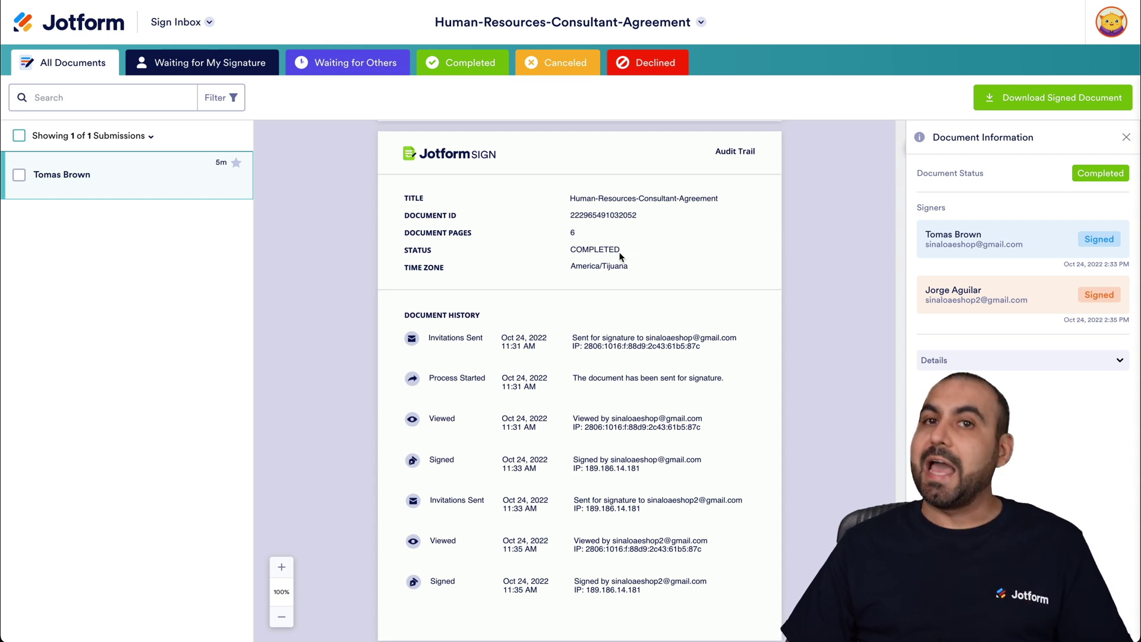
pyautogui.scroll(-2, 629, 275)
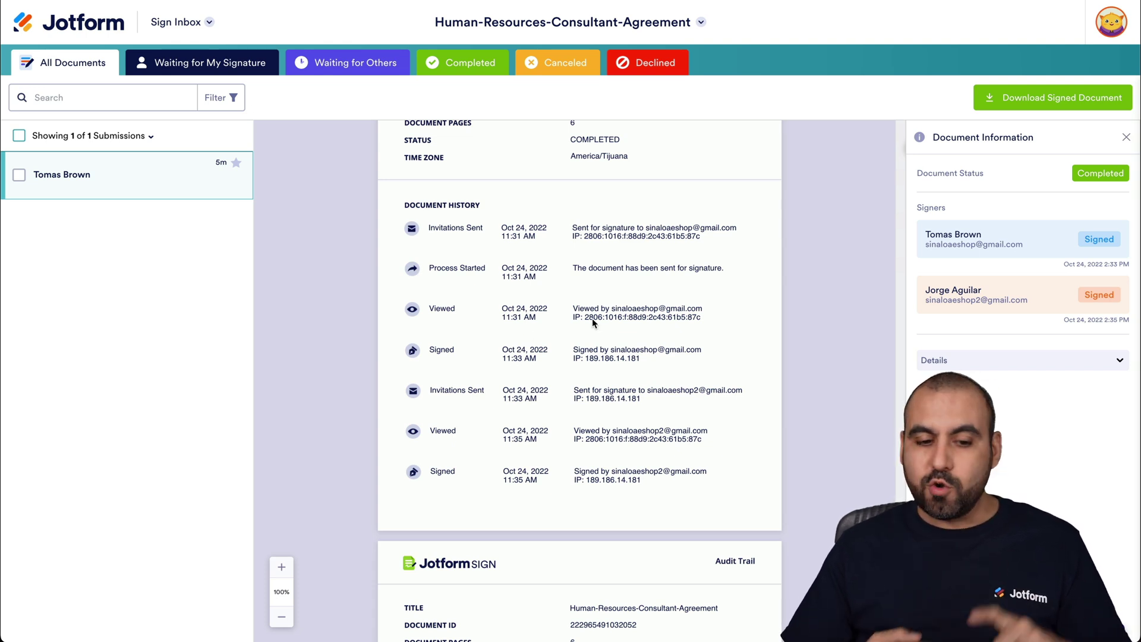
pyautogui.scroll(-5, 592, 318)
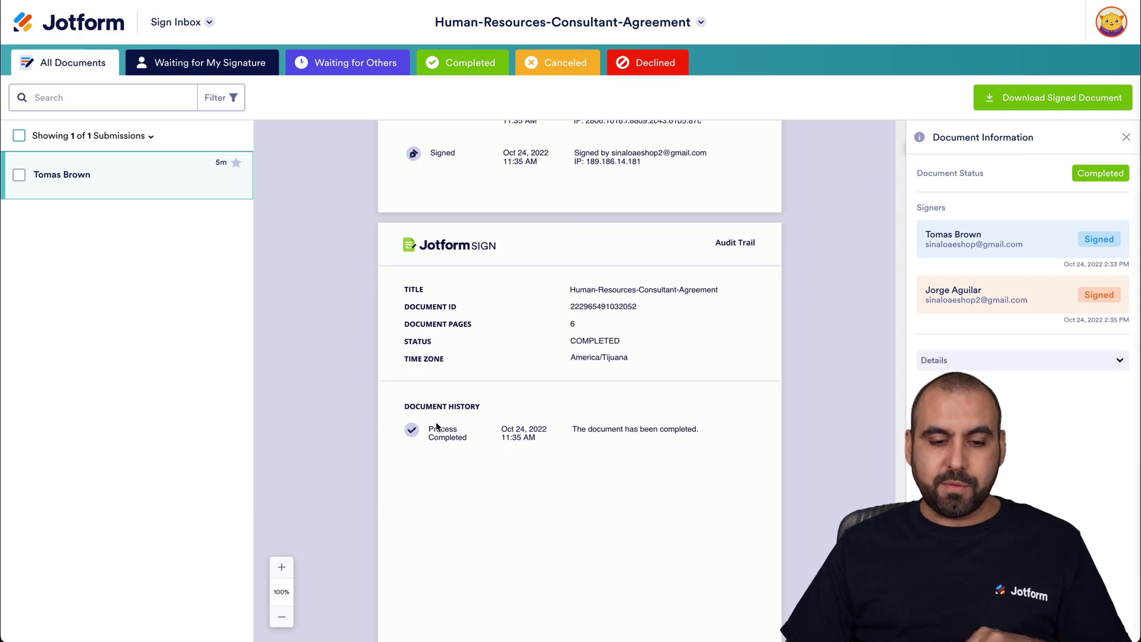
pyautogui.scroll(20, 602, 430)
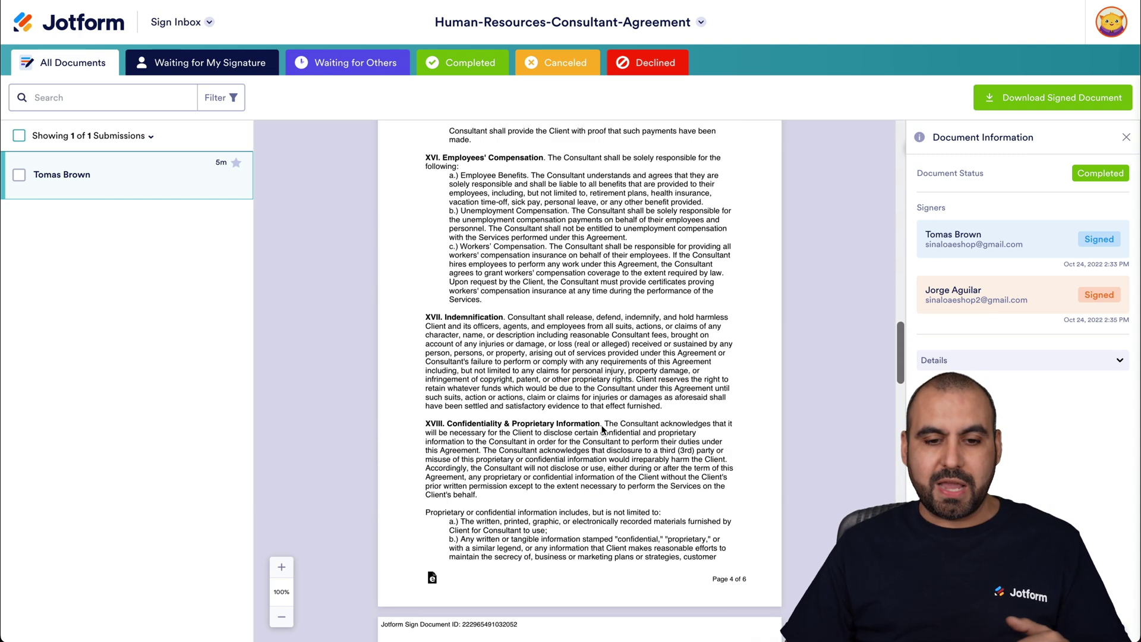
pyautogui.scroll(15, 602, 430)
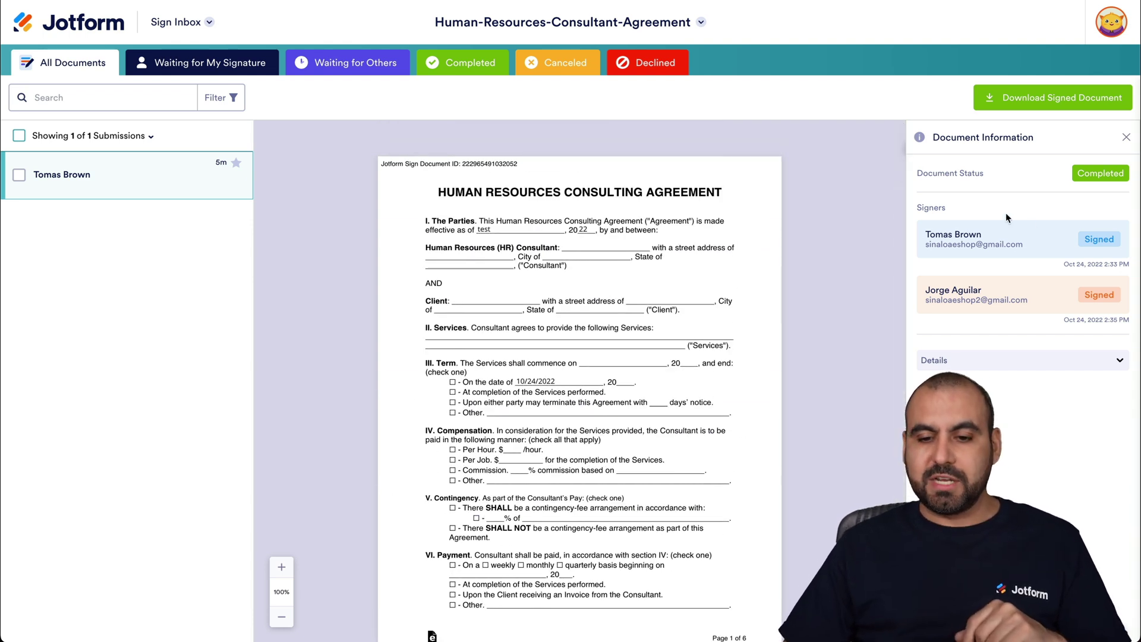
pyautogui.click(992, 362)
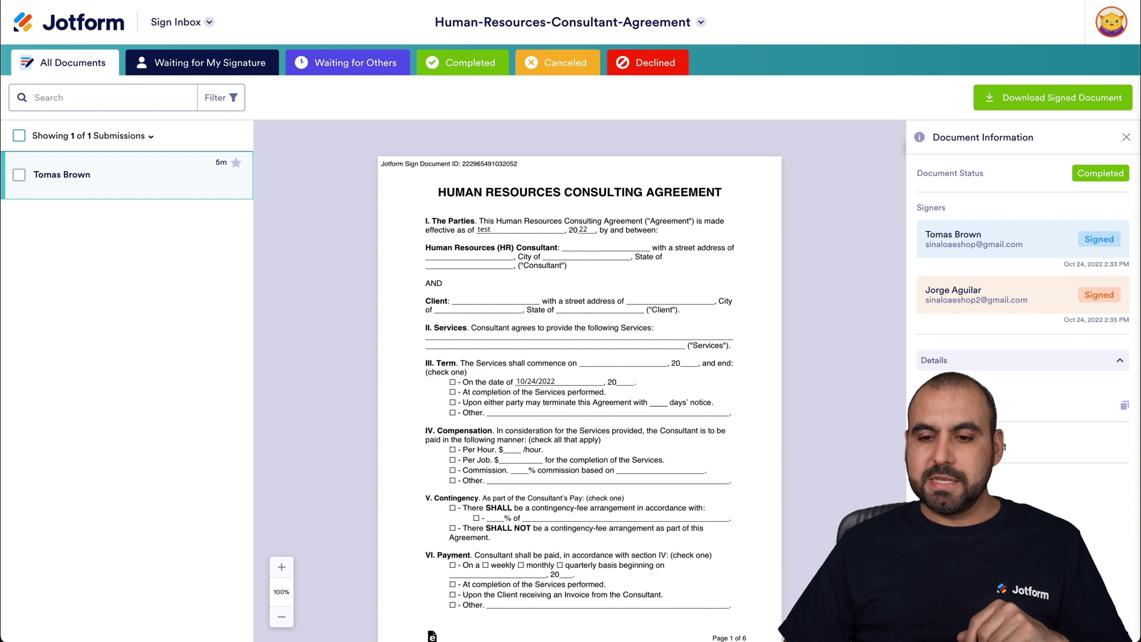
# Browse the inbox tabs: awaiting my signature, waiting for others, Completed, Canceled and Declined.
pyautogui.click(247, 64)
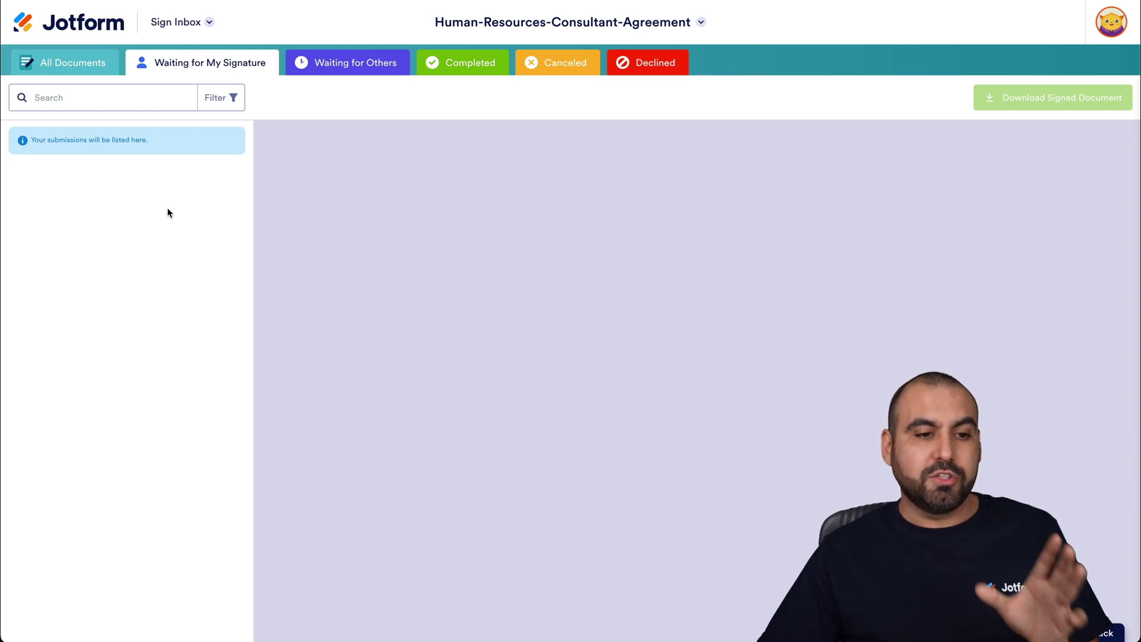
pyautogui.click(351, 68)
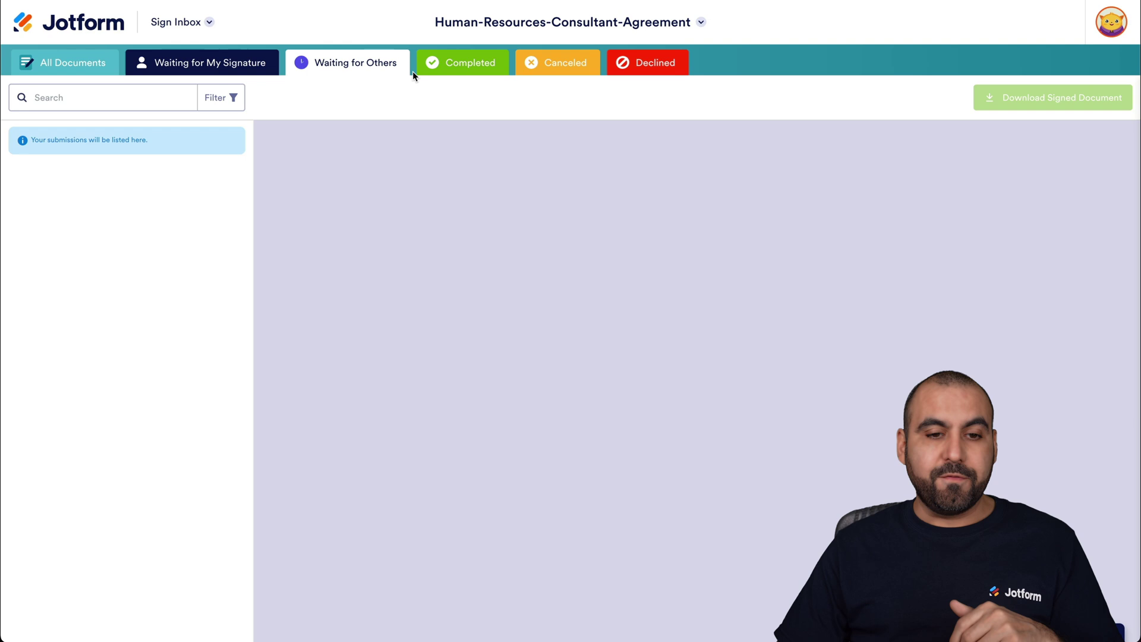
pyautogui.click(458, 69)
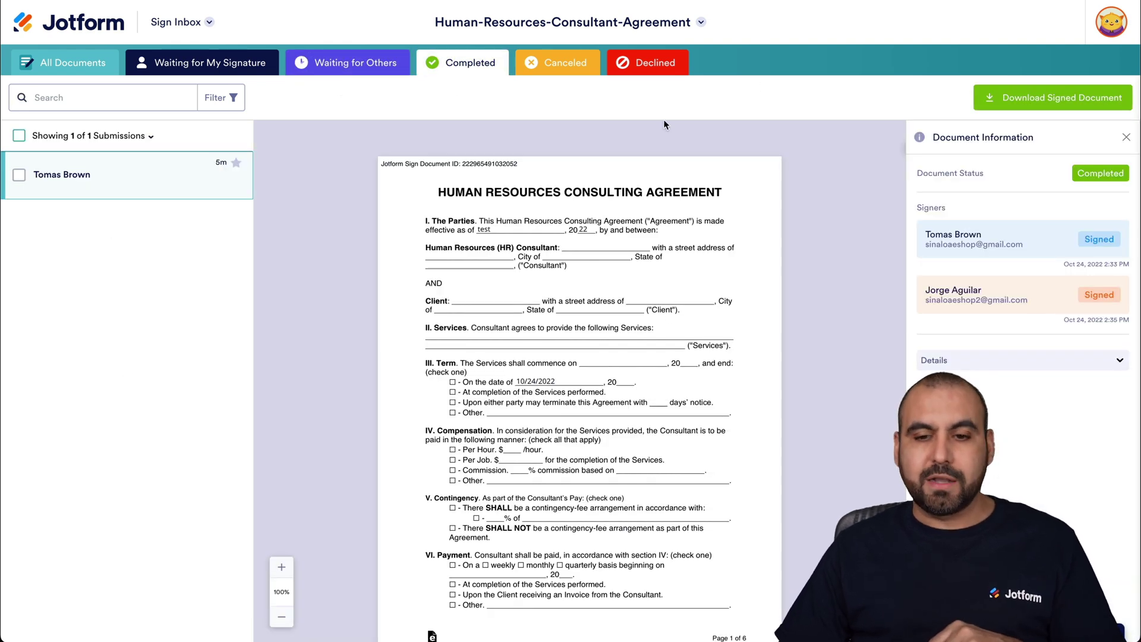
pyautogui.click(575, 72)
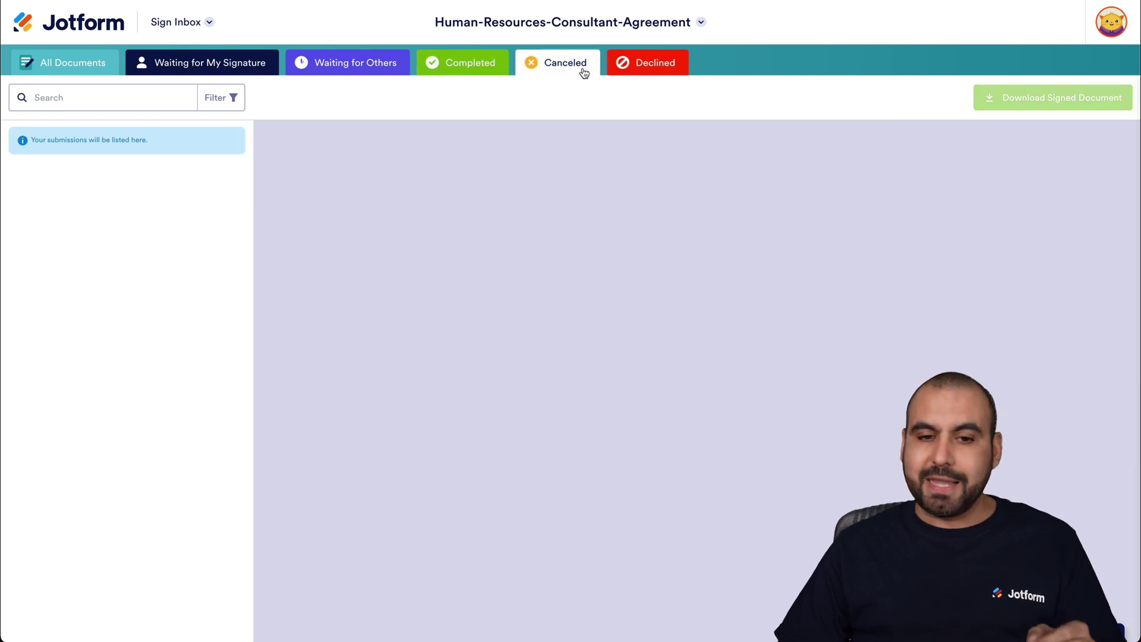
pyautogui.click(665, 69)
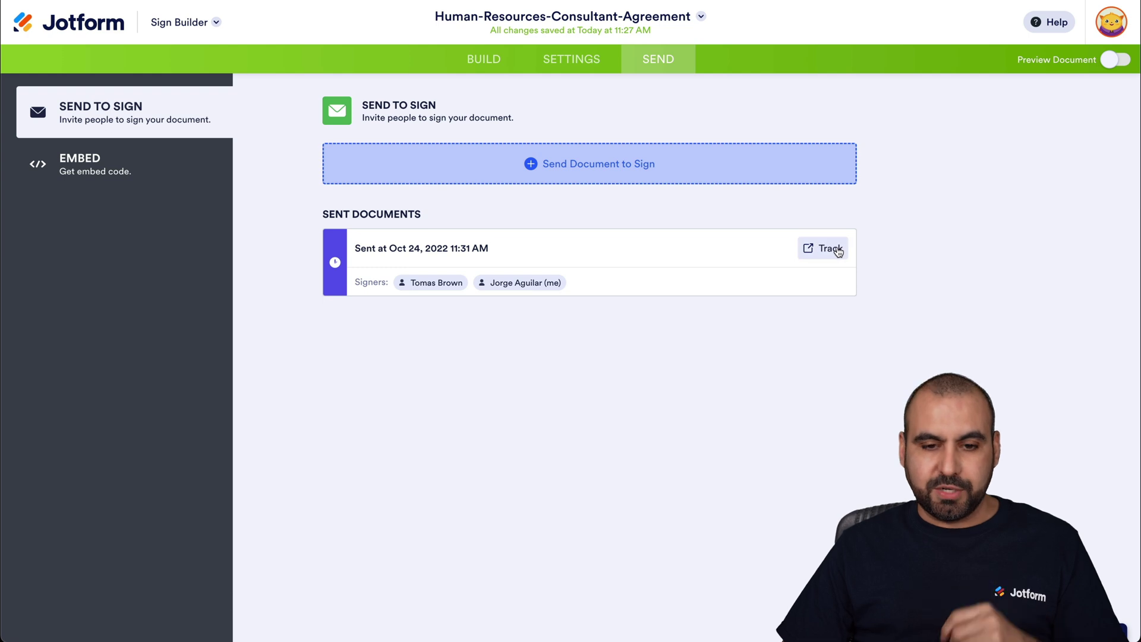
# From My Sign Documents, open the Human-Resources-Consultant-Agreement's Sign Inbox via its more-actions menu.
pyautogui.click(831, 248)
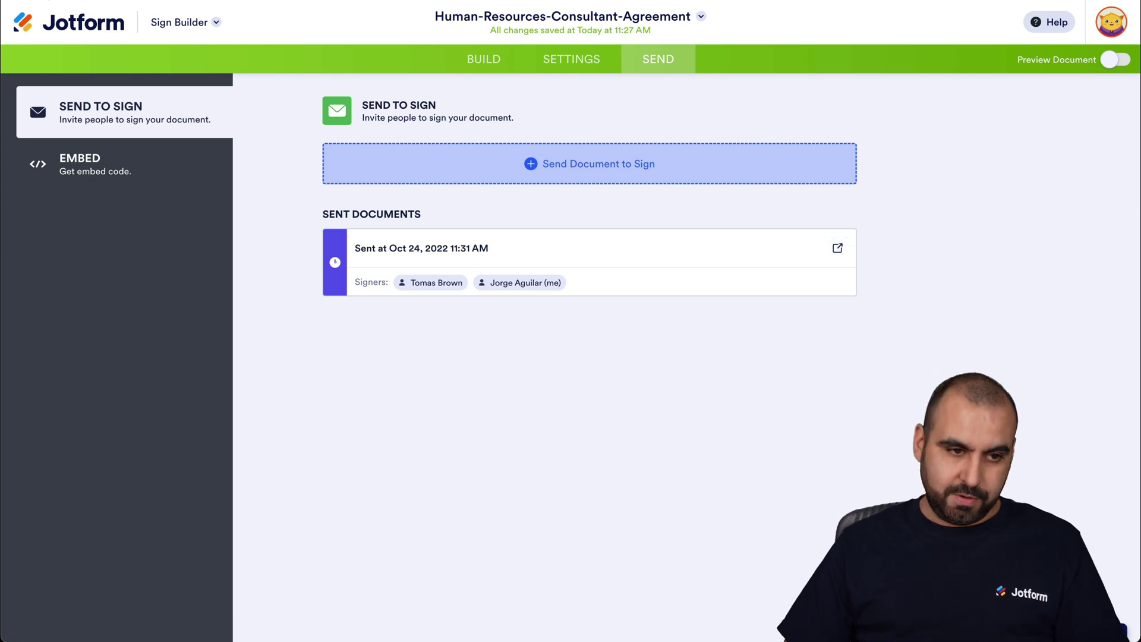
pyautogui.click(76, 24)
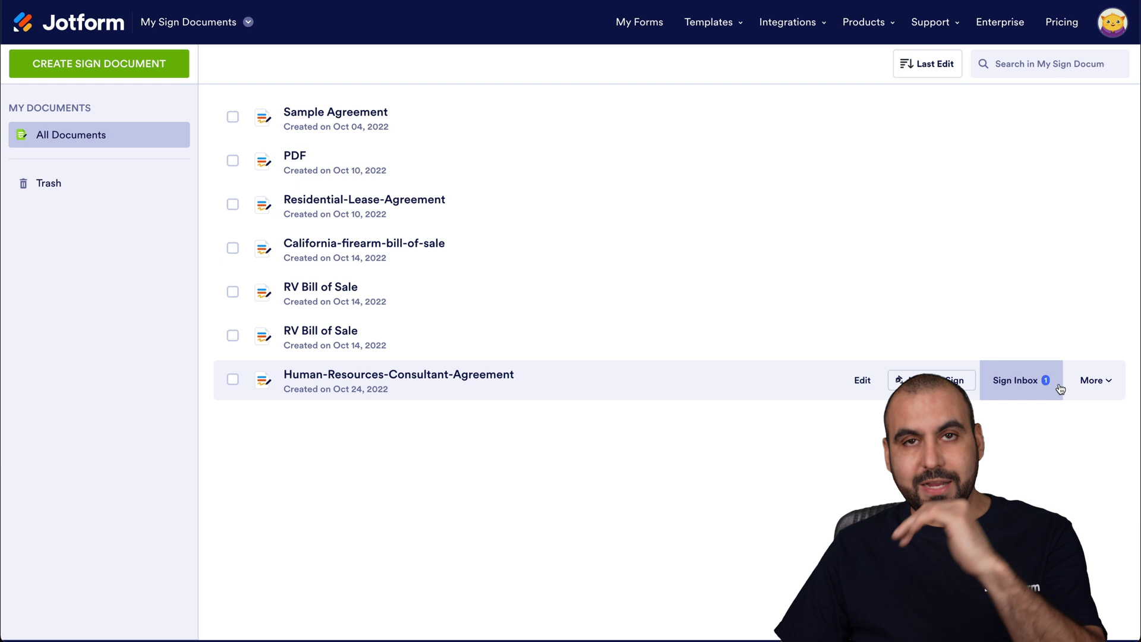
pyautogui.click(1093, 383)
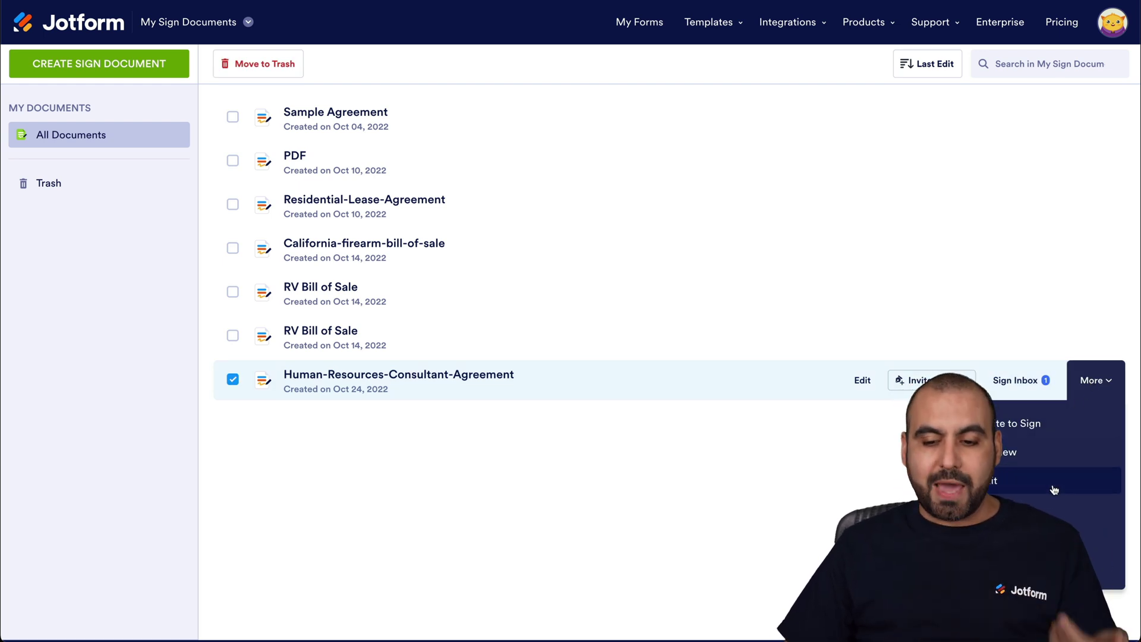
pyautogui.click(1022, 385)
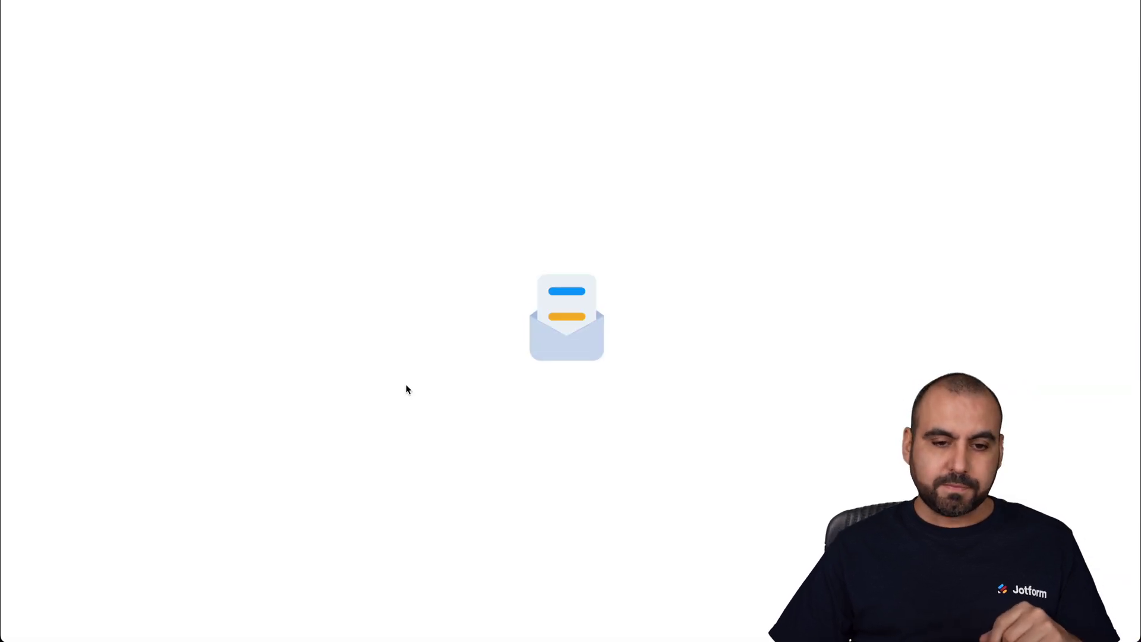